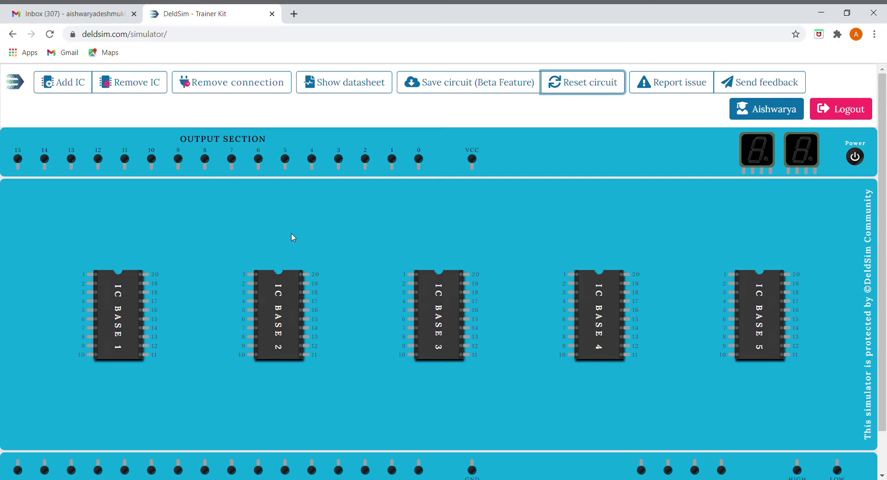
- Bring up the handwritten 4:1 MUX notes PDF previewed in the Gmail tab
{"action": "left_click", "coordinate": [71, 14]}
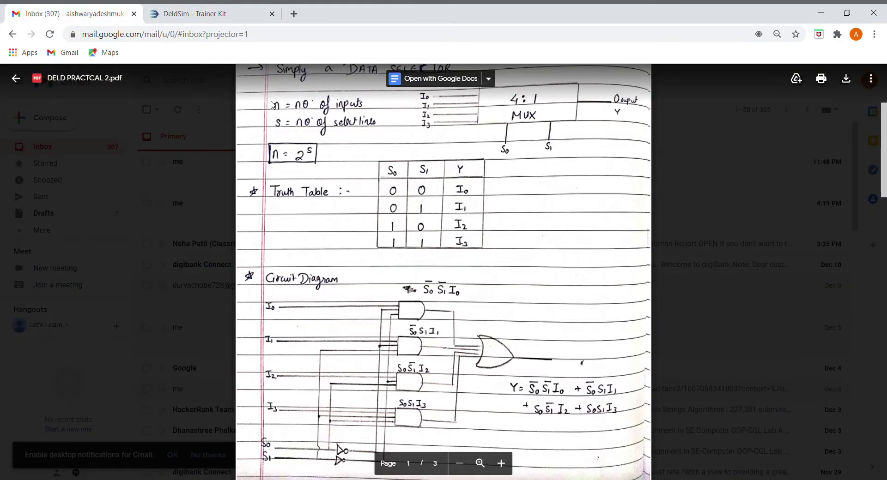
{"action": "scroll", "coordinate": [485, 203], "scroll_direction": "up", "scroll_amount": 4}
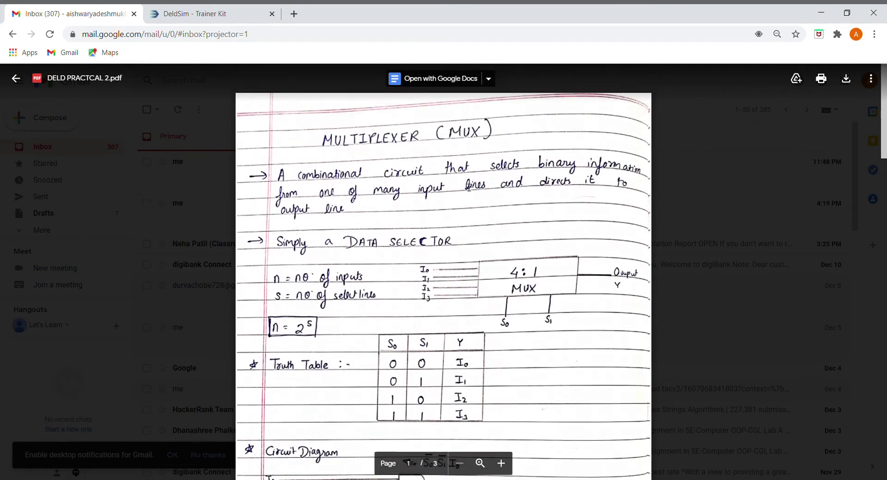
{"action": "scroll", "coordinate": [499, 242], "scroll_direction": "down", "scroll_amount": 3}
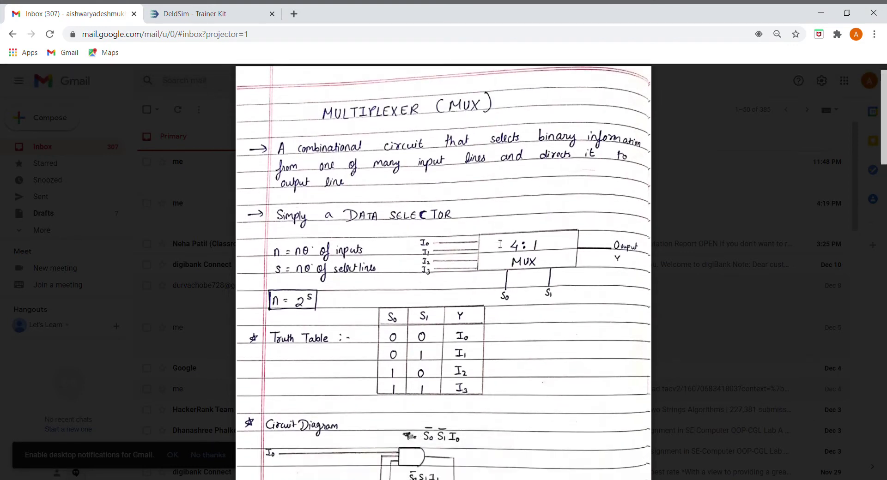
{"action": "scroll", "coordinate": [500, 244], "scroll_direction": "up", "scroll_amount": 1}
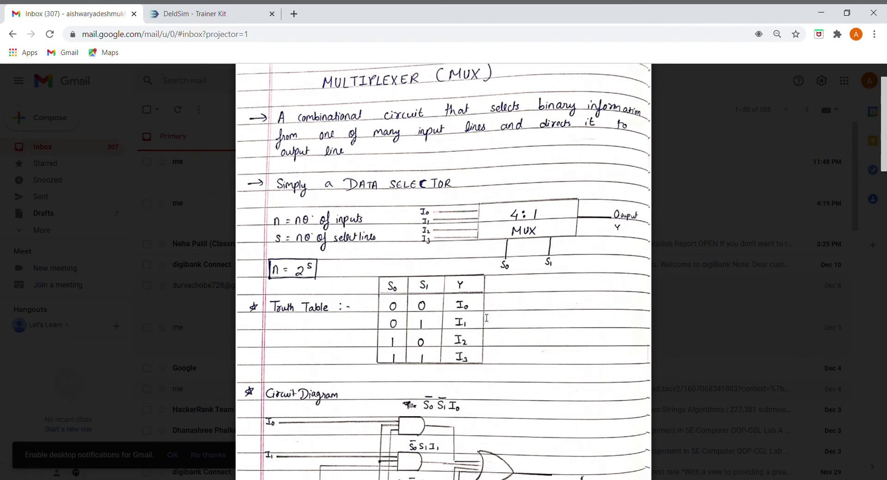
{"action": "scroll", "coordinate": [485, 358], "scroll_direction": "down", "scroll_amount": 3}
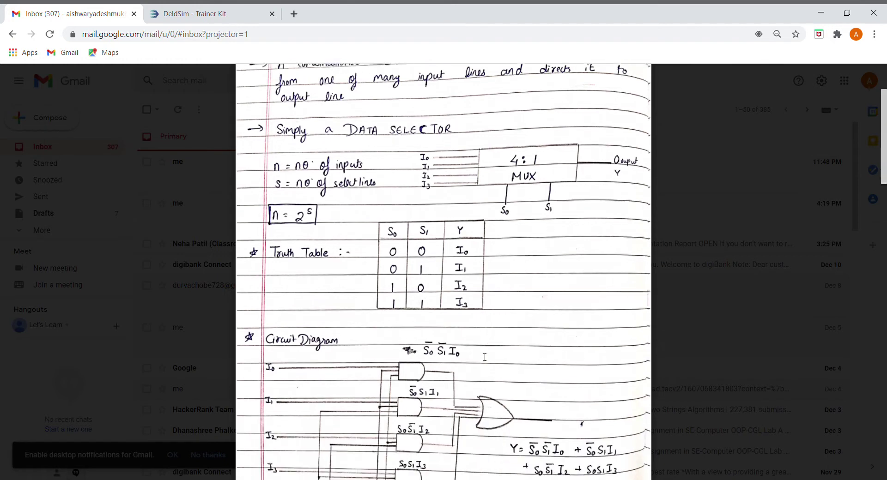
{"action": "mouse_move", "coordinate": [414, 363]}
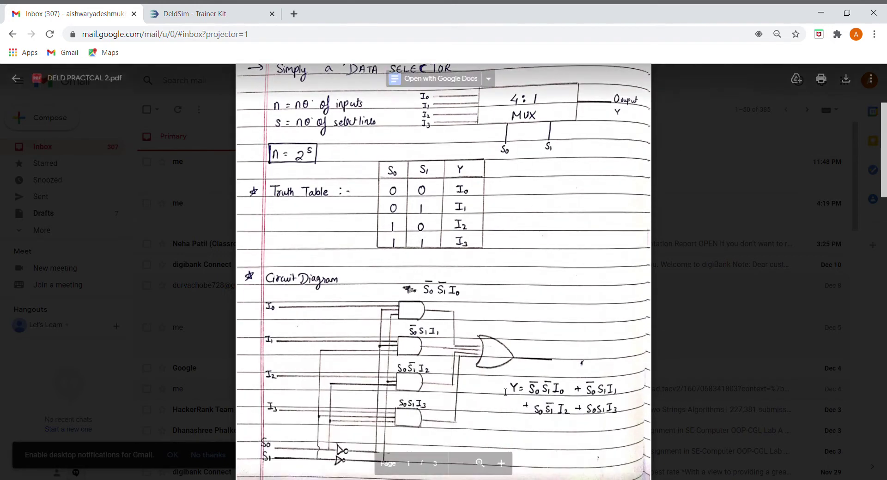
{"action": "scroll", "coordinate": [422, 393], "scroll_direction": "down", "scroll_amount": 1}
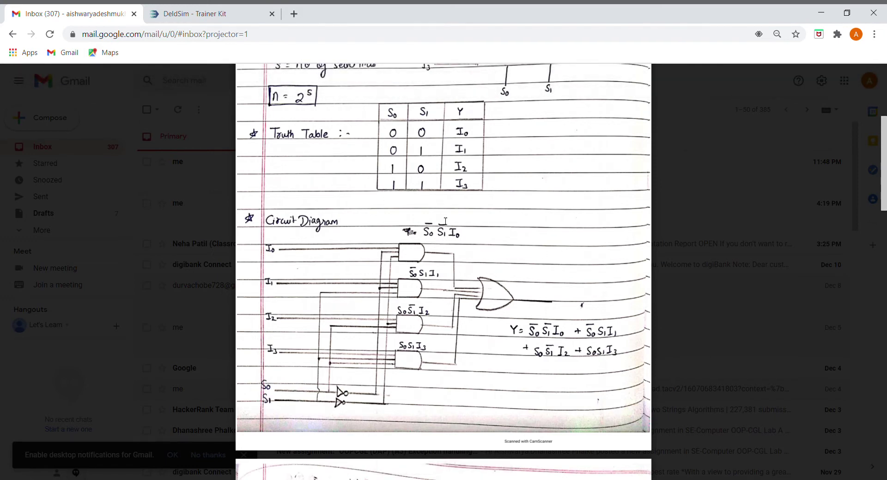
- Back in DeldSim, place a 74LS04 in IC base 1 and a 74LS08 in base 2
{"action": "left_click", "coordinate": [203, 14]}
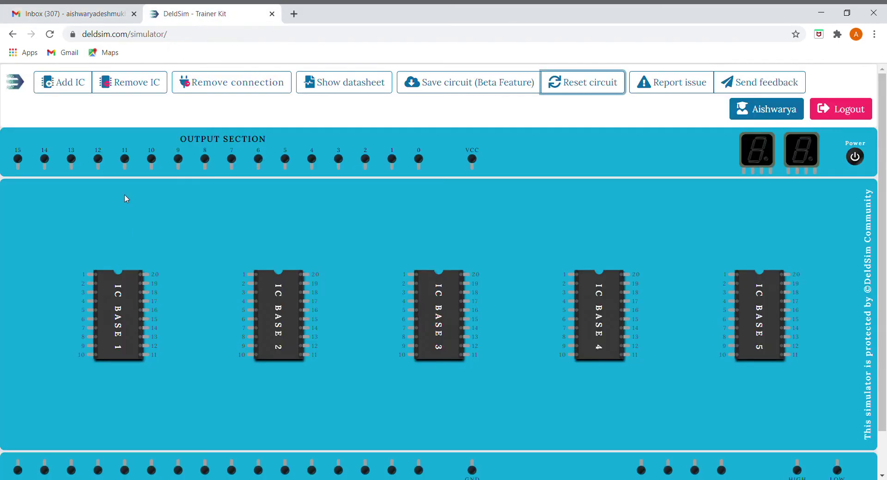
{"action": "left_click", "coordinate": [84, 86]}
{"action": "left_click", "coordinate": [118, 302]}
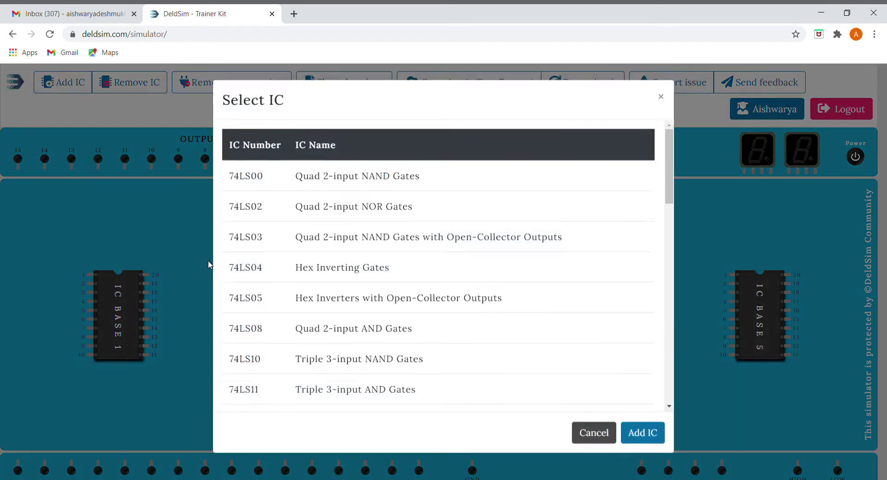
{"action": "left_click", "coordinate": [322, 283]}
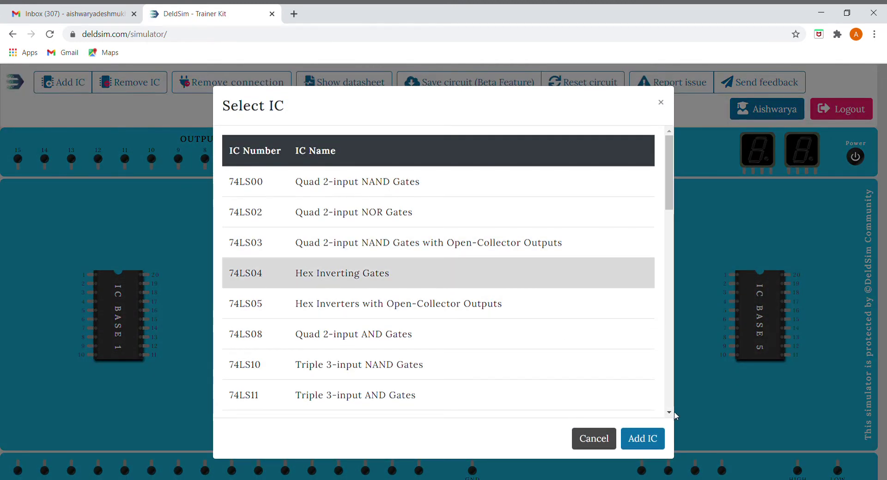
{"action": "left_click", "coordinate": [648, 439]}
{"action": "left_click", "coordinate": [70, 90]}
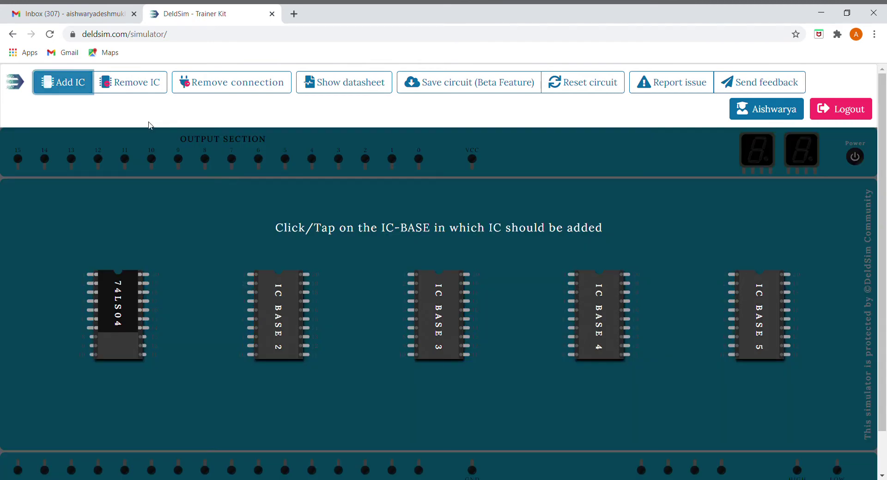
{"action": "left_click", "coordinate": [281, 301]}
{"action": "scroll", "coordinate": [373, 296], "scroll_direction": "down", "scroll_amount": 2}
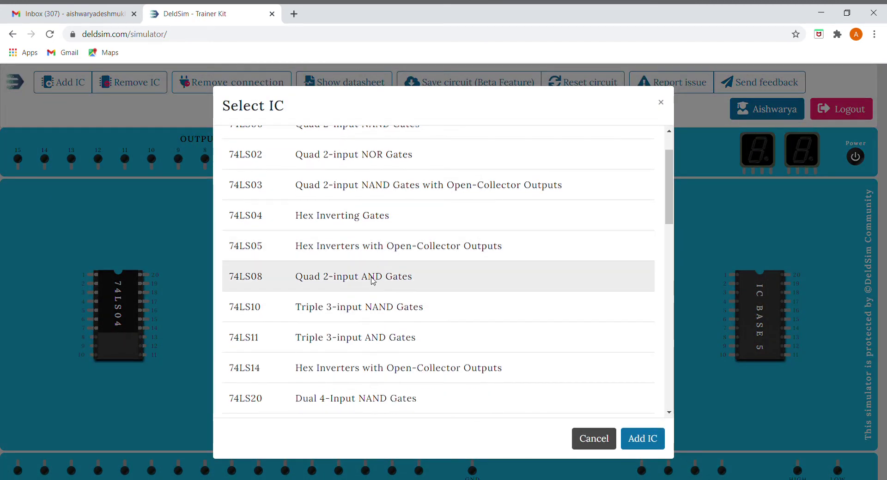
{"action": "left_click", "coordinate": [374, 280]}
{"action": "left_click", "coordinate": [649, 439]}
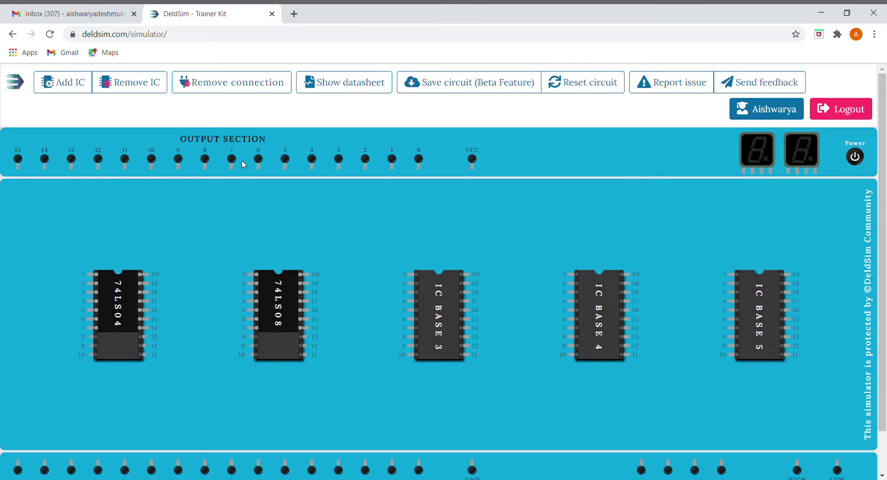
- Place a second 74LS08 in IC base 3 and a 74LS32 in base 4
{"action": "left_click", "coordinate": [60, 92]}
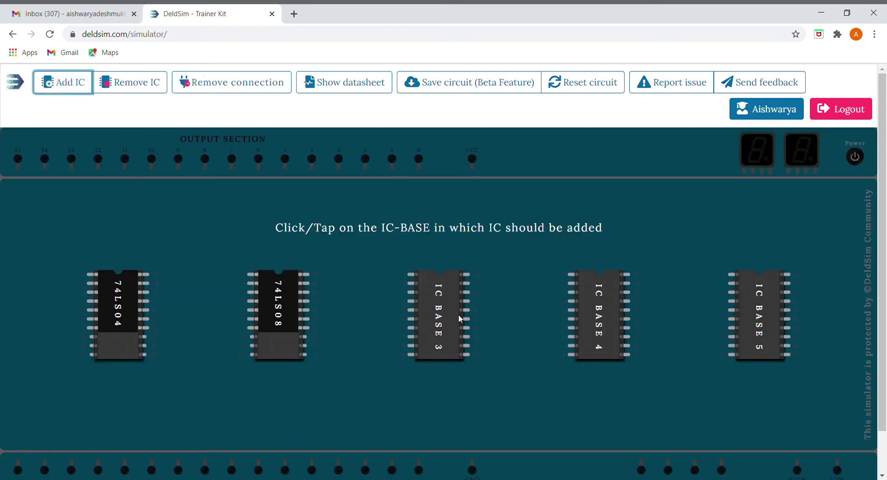
{"action": "left_click", "coordinate": [466, 342]}
{"action": "left_click", "coordinate": [508, 335]}
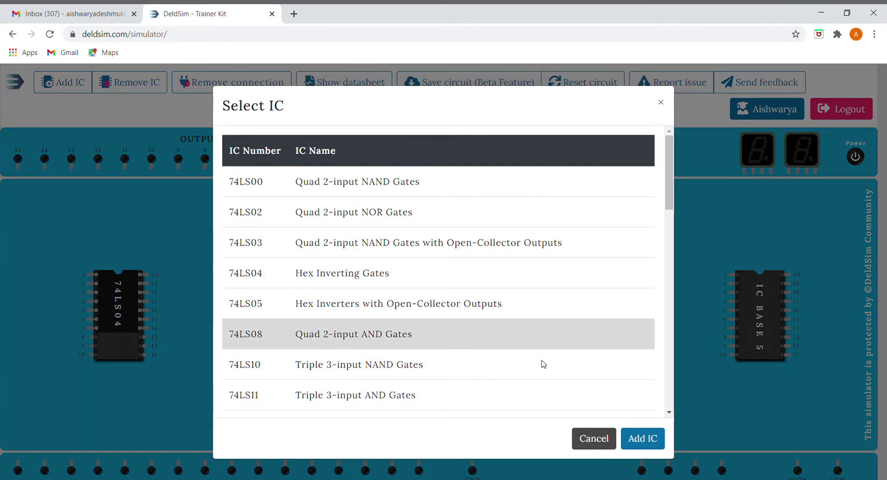
{"action": "left_click", "coordinate": [643, 438]}
{"action": "left_click", "coordinate": [61, 75]}
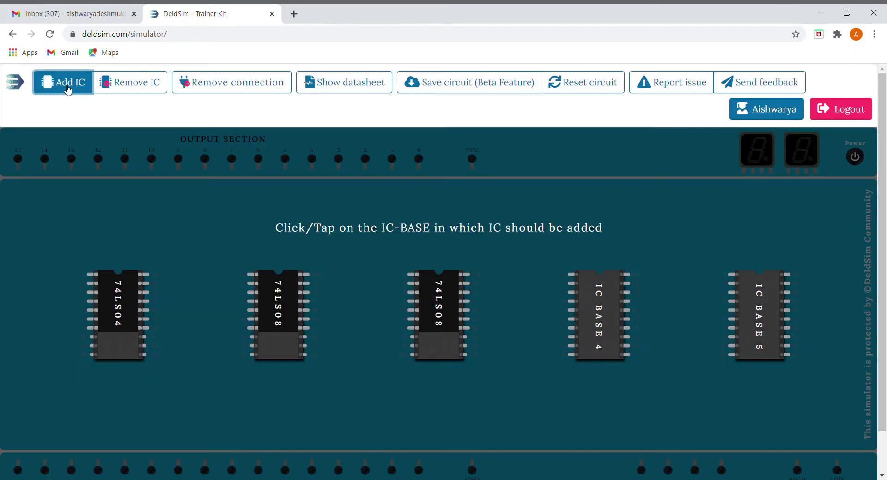
{"action": "left_click", "coordinate": [599, 310]}
{"action": "scroll", "coordinate": [553, 309], "scroll_direction": "down", "scroll_amount": 3}
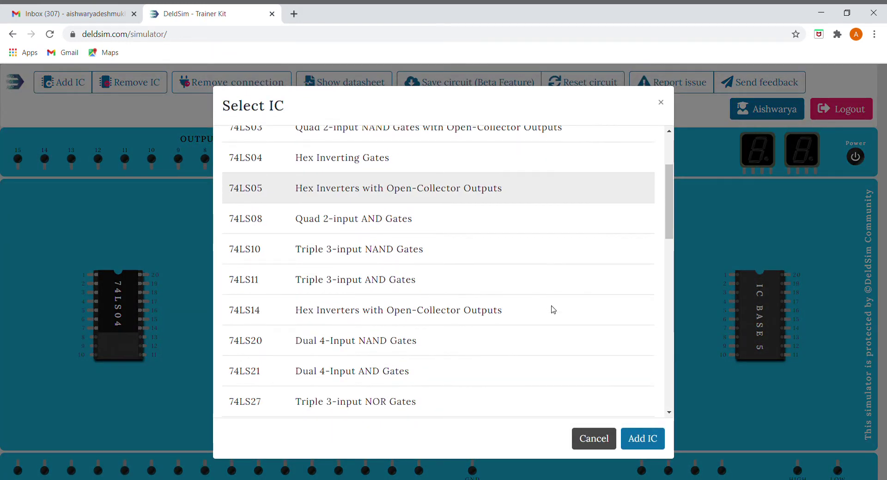
{"action": "scroll", "coordinate": [368, 341], "scroll_direction": "down", "scroll_amount": 1}
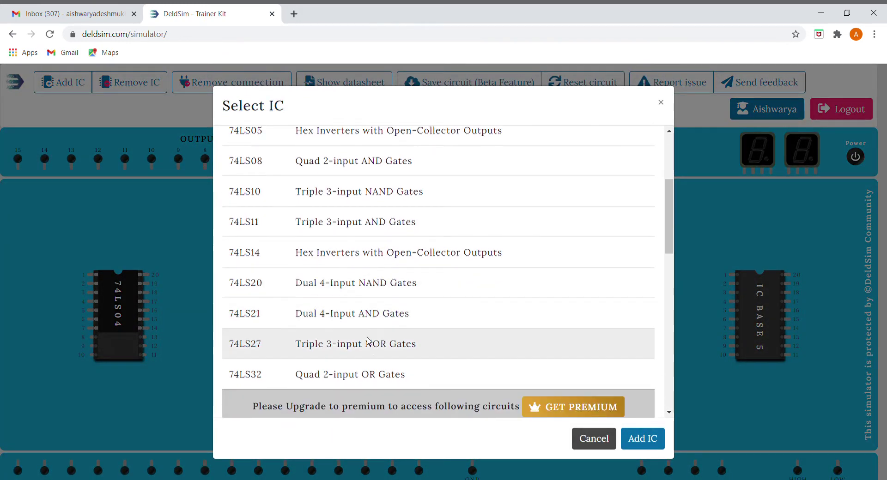
{"action": "left_click", "coordinate": [377, 365]}
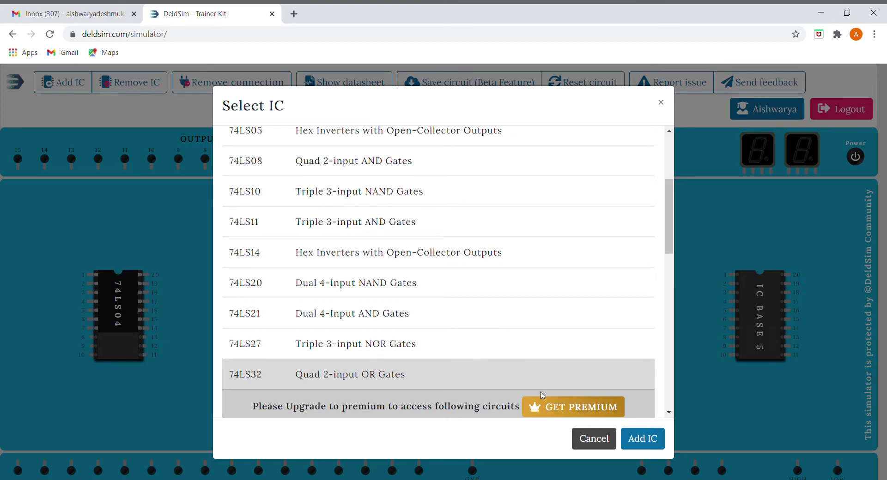
{"action": "left_click", "coordinate": [632, 437]}
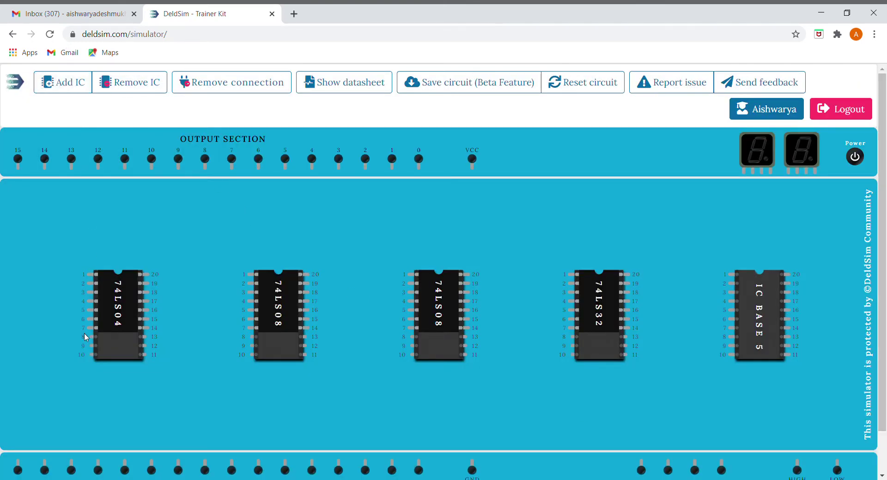
- Wire pin 7 of the 74LS04, both 74LS08s and the 74LS32 to GND
{"action": "left_click_drag", "start_coordinate": [90, 332], "coordinate": [471, 467]}
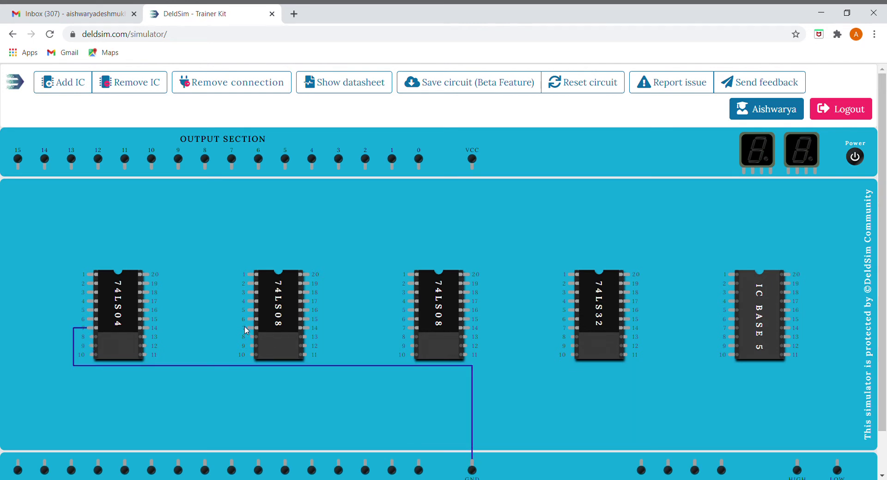
{"action": "left_click_drag", "start_coordinate": [246, 328], "coordinate": [476, 463]}
{"action": "left_click_drag", "start_coordinate": [411, 328], "coordinate": [474, 472]}
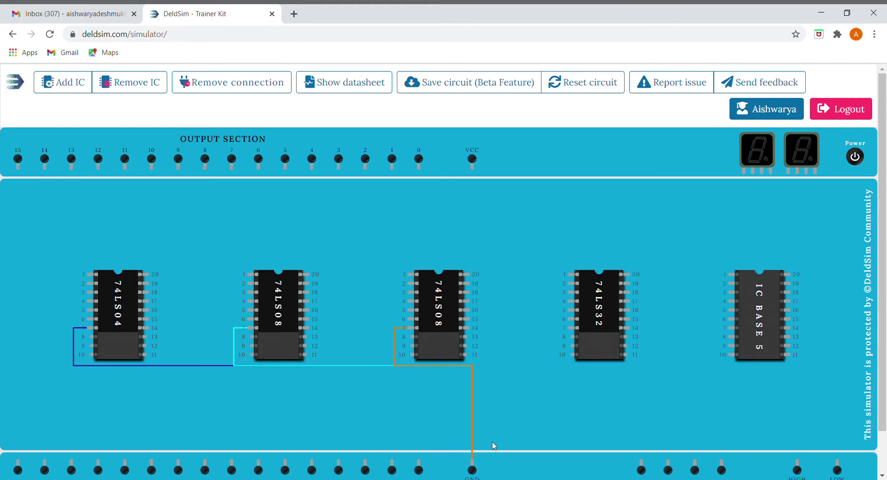
{"action": "left_click_drag", "start_coordinate": [574, 328], "coordinate": [474, 470]}
- Wire pin 20 of all four chips to VCC, then compare against the notes PDF
{"action": "mouse_move", "coordinate": [145, 277]}
{"action": "left_mouse_down"}
{"action": "mouse_move", "coordinate": [475, 172]}
{"action": "mouse_move", "coordinate": [204, 237]}
{"action": "mouse_move", "coordinate": [155, 274]}
{"action": "left_mouse_up"}
{"action": "left_click_drag", "start_coordinate": [310, 276], "coordinate": [479, 177]}
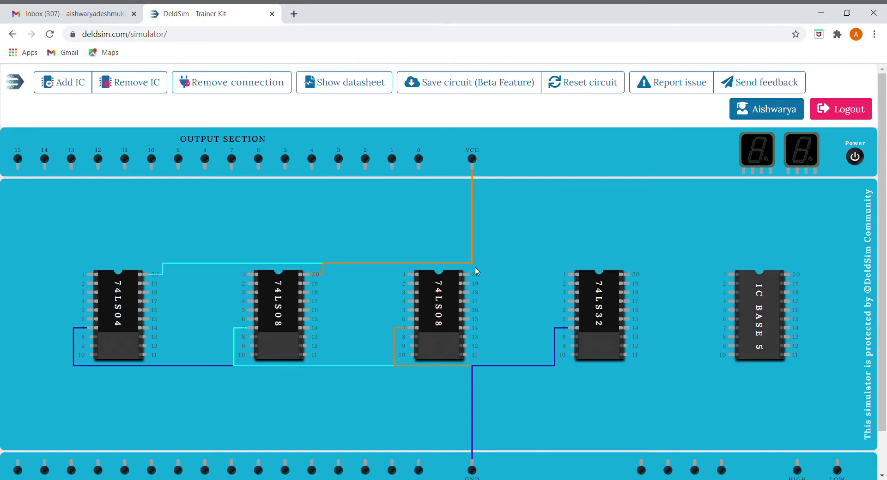
{"action": "left_click_drag", "start_coordinate": [470, 277], "coordinate": [473, 175]}
{"action": "left_click_drag", "start_coordinate": [629, 276], "coordinate": [472, 173]}
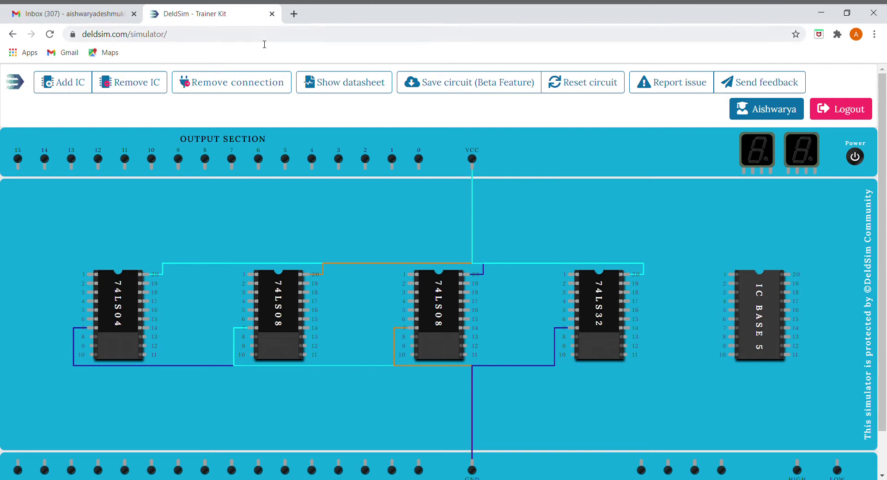
{"action": "left_click", "coordinate": [82, 20]}
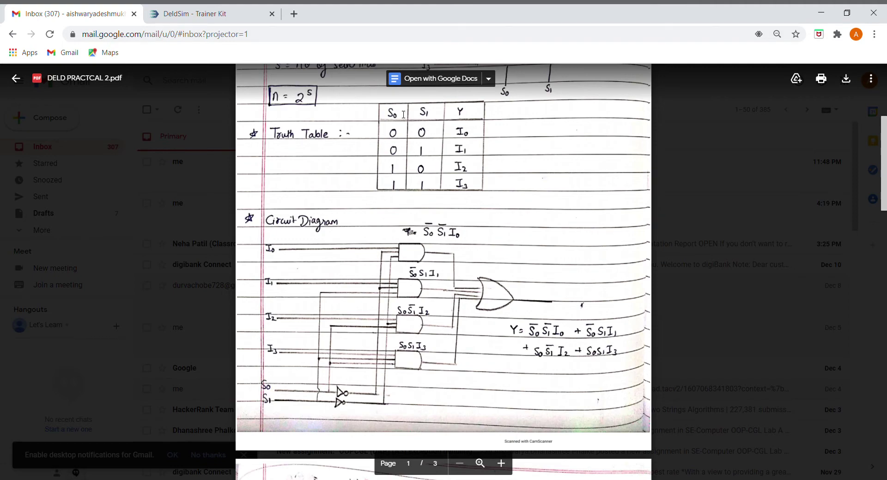
{"action": "left_click", "coordinate": [215, 18]}
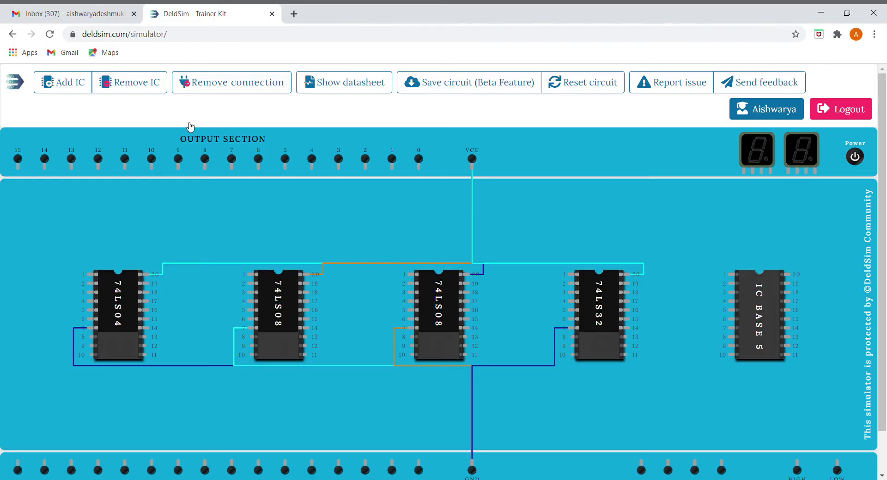
- Wire 74LS04 pins 1 and 3 to input switches, checking the PDF circuit diagram
{"action": "left_click_drag", "start_coordinate": [90, 274], "coordinate": [115, 357]}
{"action": "left_click_drag", "start_coordinate": [365, 437], "coordinate": [392, 466]}
{"action": "left_click_drag", "start_coordinate": [91, 293], "coordinate": [418, 469]}
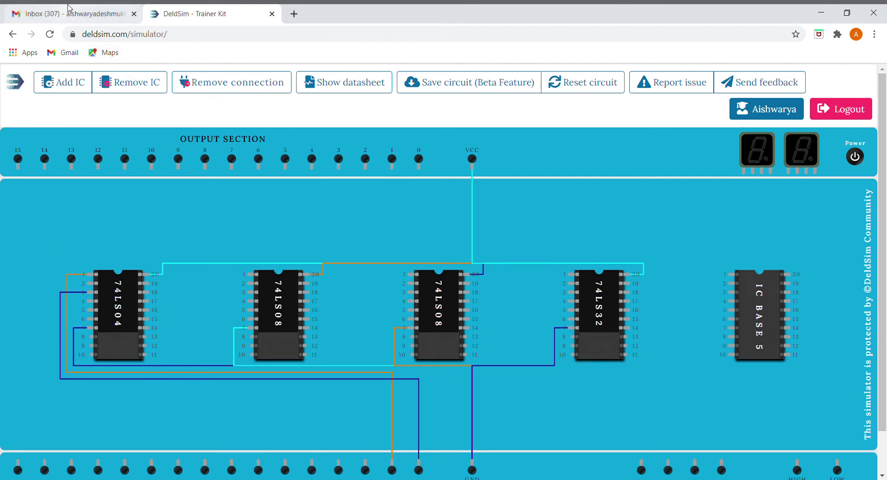
{"action": "left_click", "coordinate": [69, 14]}
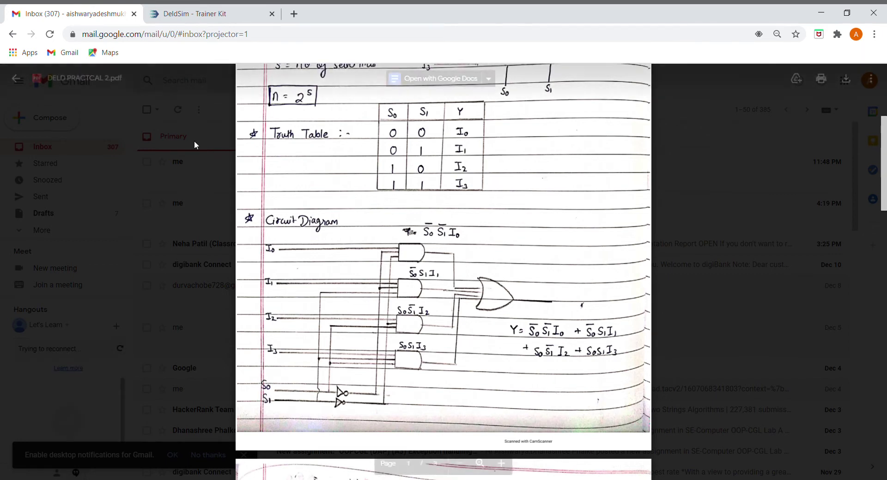
{"action": "left_click", "coordinate": [175, 11]}
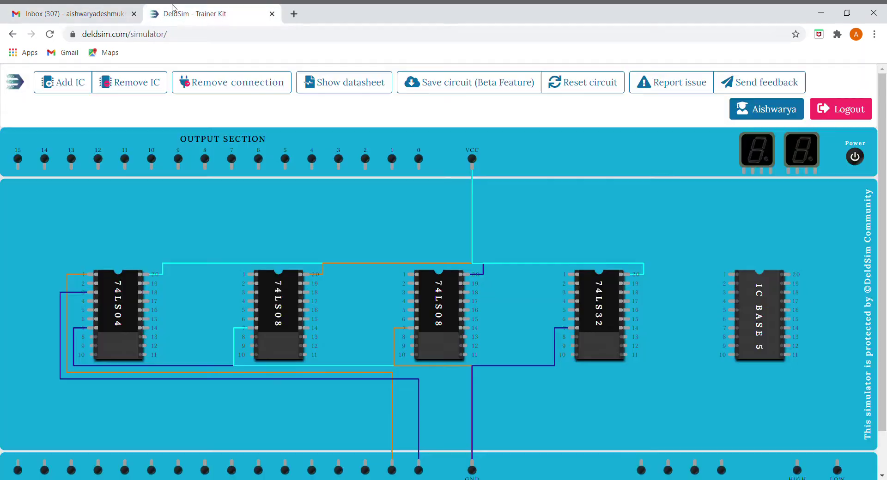
- Wire 74LS04 pins 2 and 4 to 74LS08 pins 1 and 2, and its pin 3 to the second 74LS08's pin 1
{"action": "left_click", "coordinate": [87, 284]}
{"action": "left_click", "coordinate": [253, 276]}
{"action": "left_click", "coordinate": [89, 301]}
{"action": "left_click", "coordinate": [253, 284]}
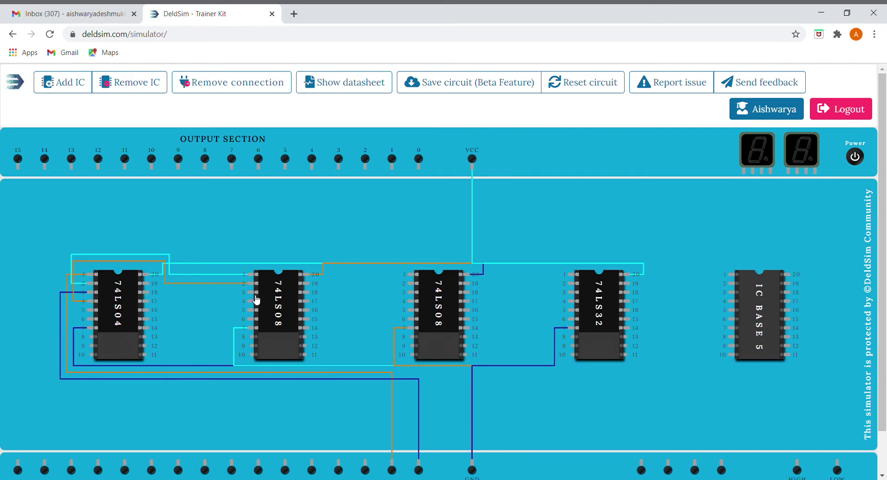
{"action": "left_click", "coordinate": [253, 293]}
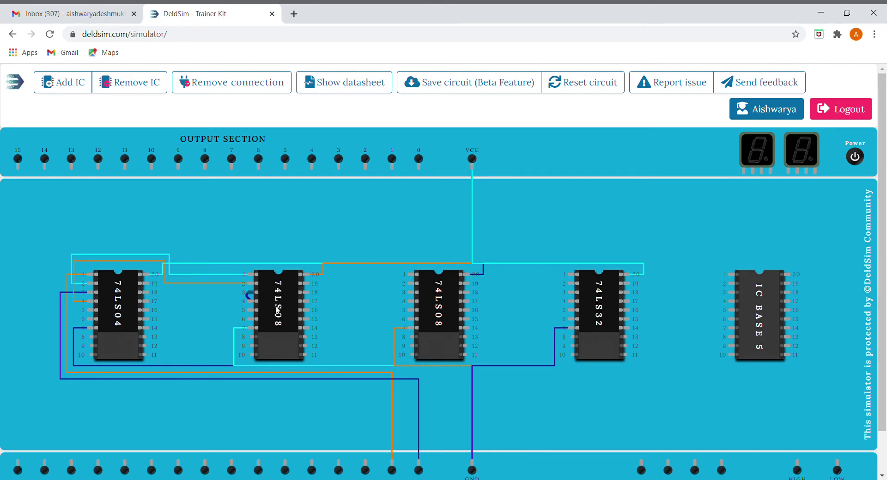
{"action": "left_click", "coordinate": [412, 276]}
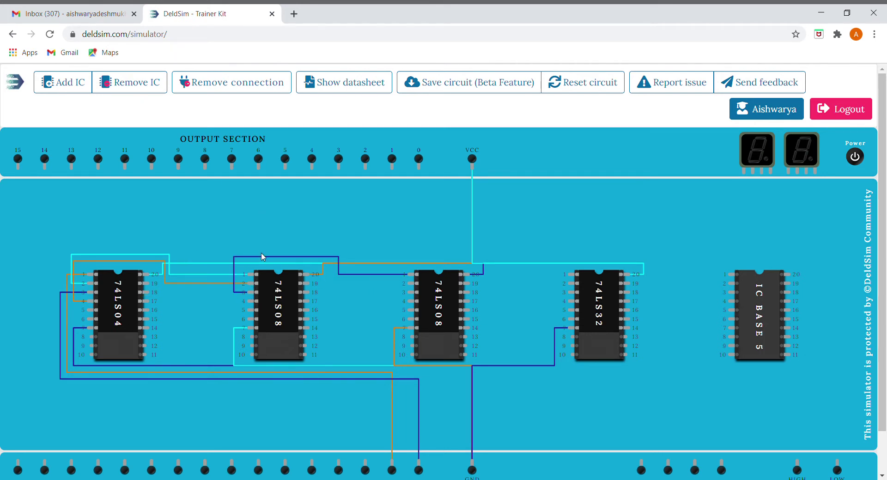
- Connect a data input to the second 74LS08's pin 2 and its pin 3 to 74LS32 pin 1
{"action": "left_click", "coordinate": [413, 285]}
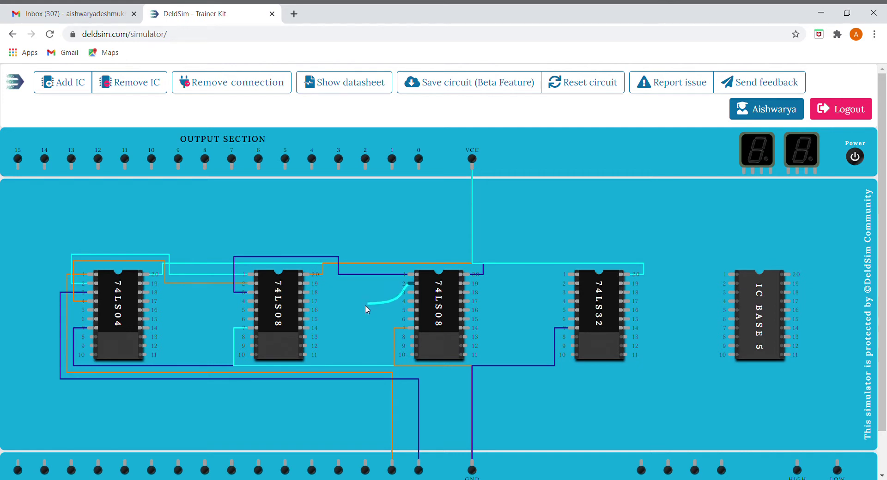
{"action": "left_click", "coordinate": [208, 462]}
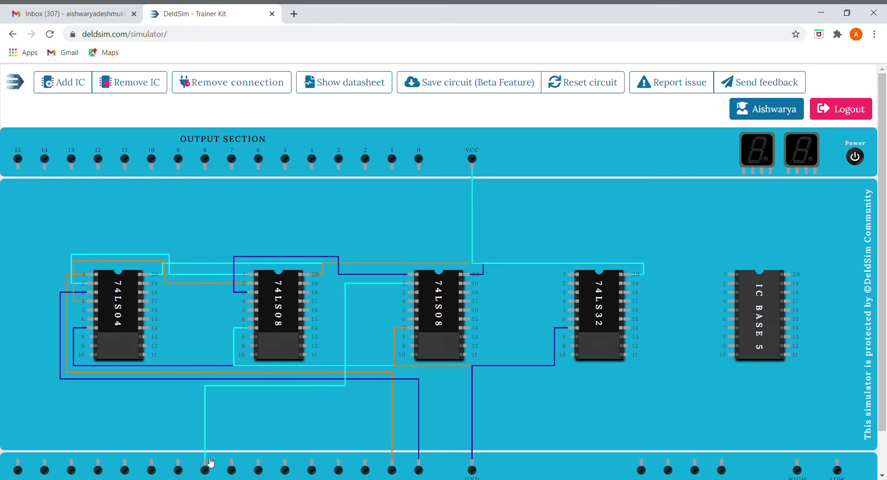
{"action": "left_click", "coordinate": [410, 293]}
{"action": "left_click", "coordinate": [573, 278]}
{"action": "left_click", "coordinate": [79, 14]}
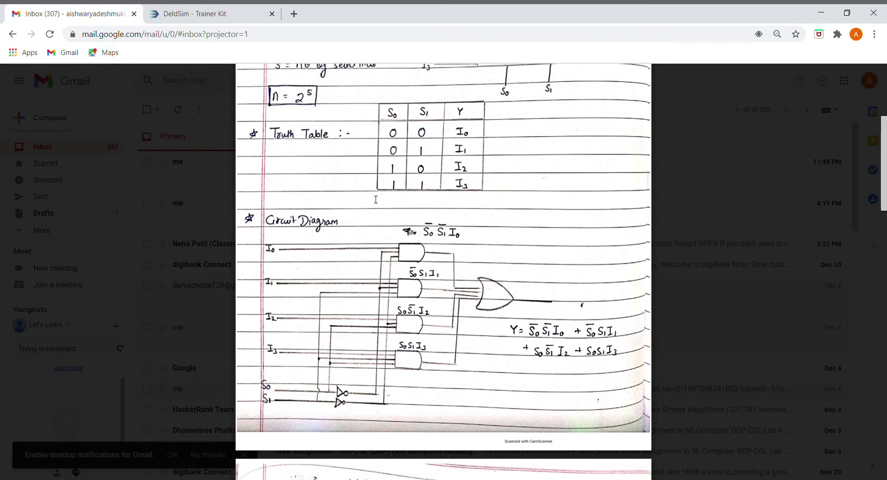
{"action": "mouse_move", "coordinate": [275, 114]}
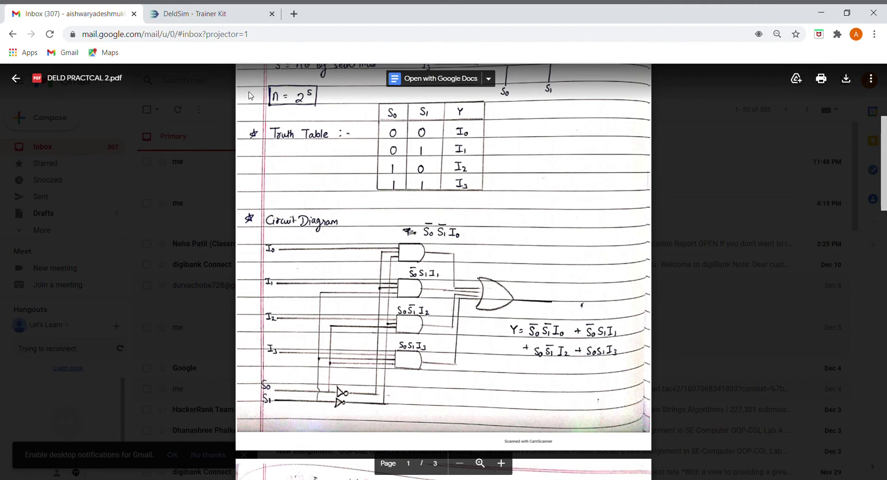
{"action": "left_click", "coordinate": [206, 16]}
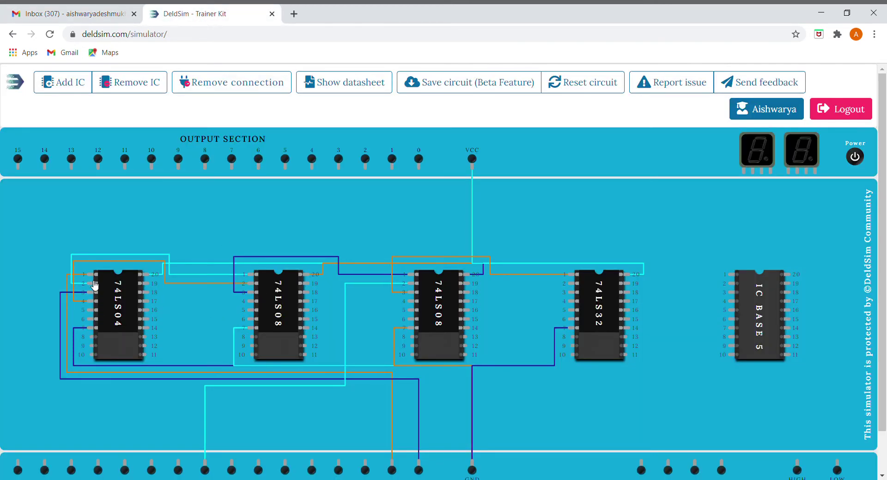
- Wire 74LS04 pin 2 into the first 74LS08 and that chip's pin 6 to the second 74LS08's pin 4
{"action": "left_click_drag", "start_coordinate": [95, 287], "coordinate": [258, 306]}
{"action": "left_click_drag", "start_coordinate": [91, 284], "coordinate": [419, 469]}
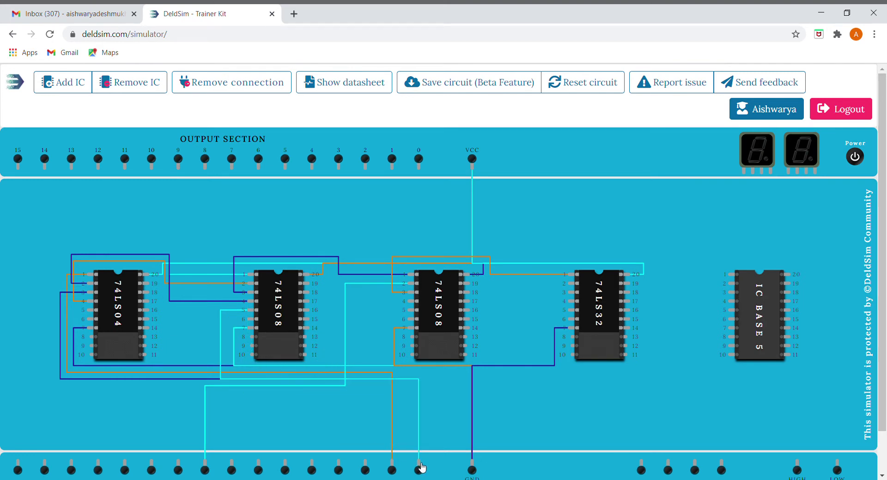
{"action": "left_click_drag", "start_coordinate": [246, 323], "coordinate": [314, 303]}
{"action": "left_click_drag", "start_coordinate": [380, 301], "coordinate": [236, 464]}
- Wire the second 74LS08's pin 6 to the 74LS32, first 74LS08 pin 19 to a data input, and 74LS04 pin 4 to its pin 4
{"action": "mouse_move", "coordinate": [411, 322]}
{"action": "left_mouse_down"}
{"action": "mouse_move", "coordinate": [428, 284]}
{"action": "mouse_move", "coordinate": [578, 277]}
{"action": "mouse_move", "coordinate": [555, 282]}
{"action": "mouse_move", "coordinate": [572, 293]}
{"action": "mouse_move", "coordinate": [471, 216]}
{"action": "left_mouse_up"}
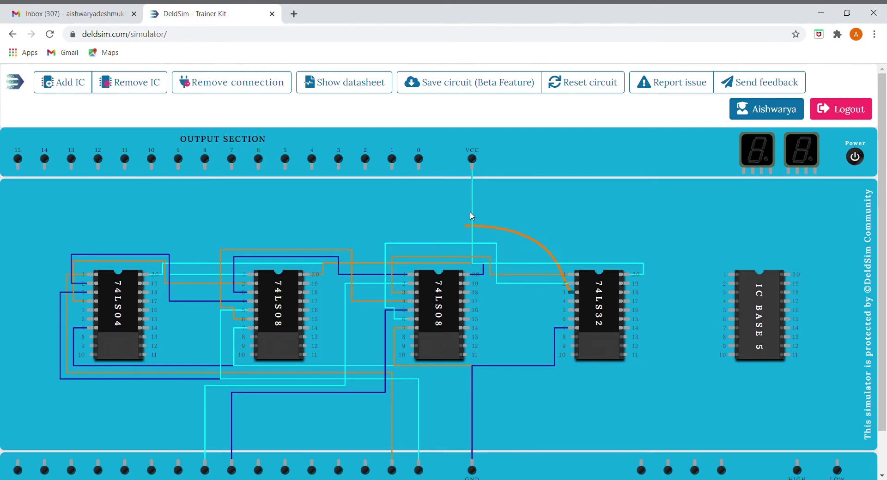
{"action": "left_click", "coordinate": [632, 284]}
{"action": "left_click", "coordinate": [39, 19]}
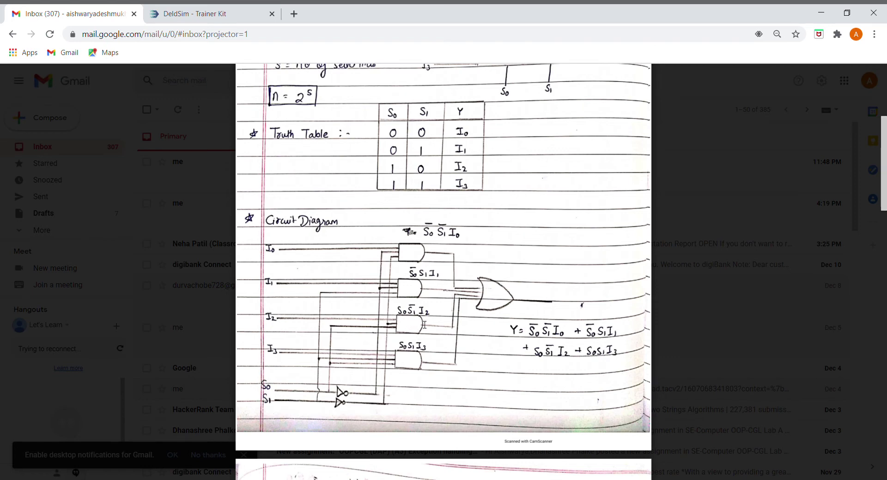
{"action": "left_click", "coordinate": [179, 17]}
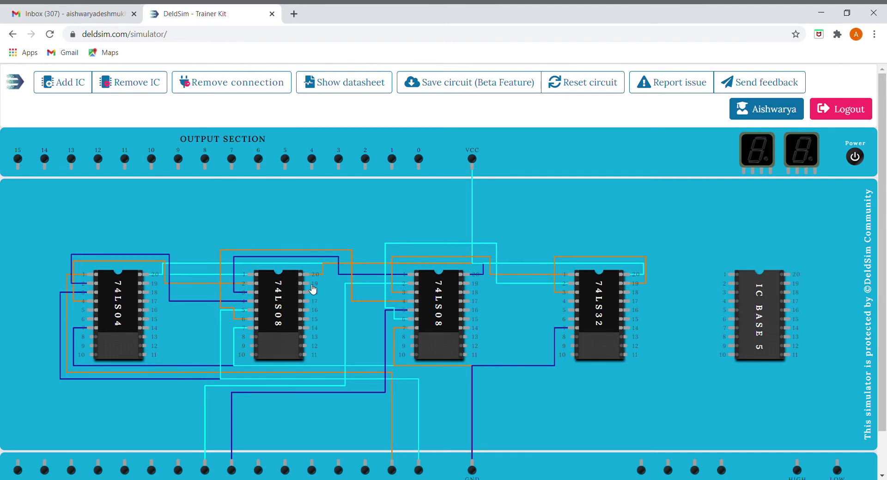
{"action": "left_click_drag", "start_coordinate": [312, 291], "coordinate": [393, 467]}
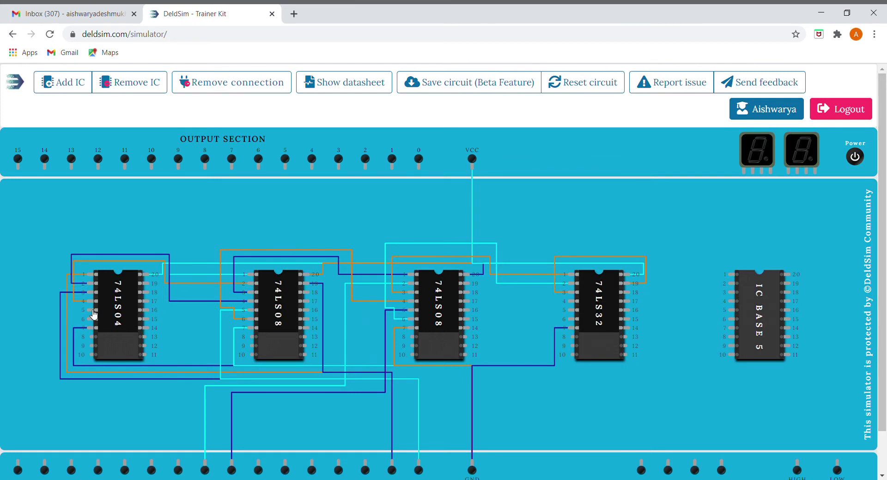
{"action": "mouse_move", "coordinate": [90, 301]}
{"action": "left_mouse_down"}
{"action": "mouse_move", "coordinate": [251, 301]}
{"action": "mouse_move", "coordinate": [313, 291]}
{"action": "left_mouse_up"}
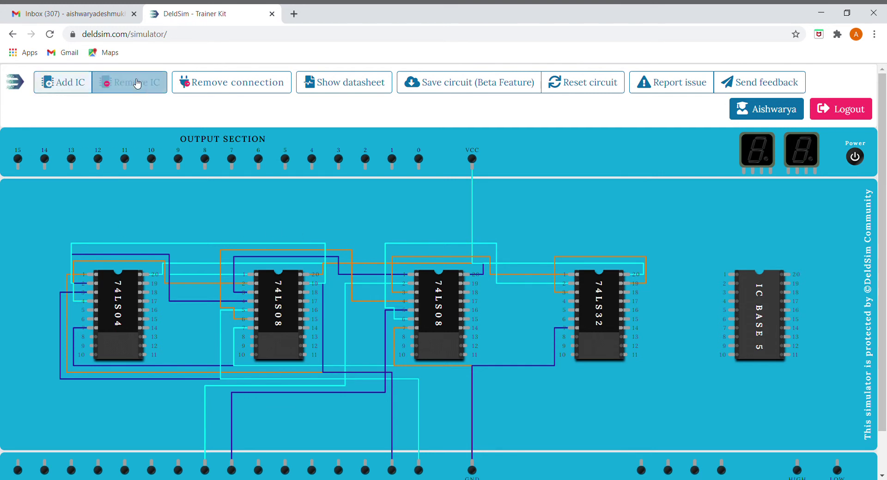
- Delete the wrong cyan wire between the 74LS04 and 74LS08 and rewire 74LS04 pin 4
{"action": "left_click", "coordinate": [218, 83]}
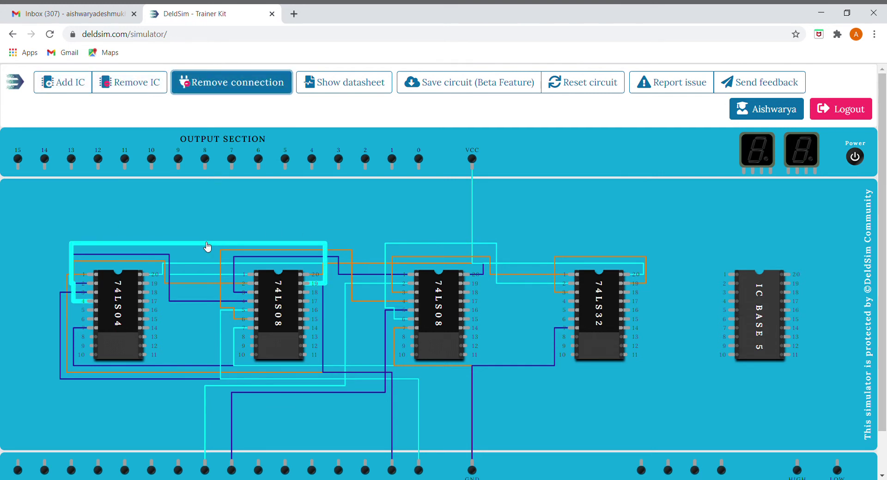
{"action": "left_click", "coordinate": [206, 244]}
{"action": "left_click_drag", "start_coordinate": [89, 301], "coordinate": [470, 288]}
- Link first 74LS08 pin 17 to the second 74LS08, its pin 18 to an input, and pin 17 to 74LS32 pin 4
{"action": "left_click_drag", "start_coordinate": [308, 300], "coordinate": [451, 338]}
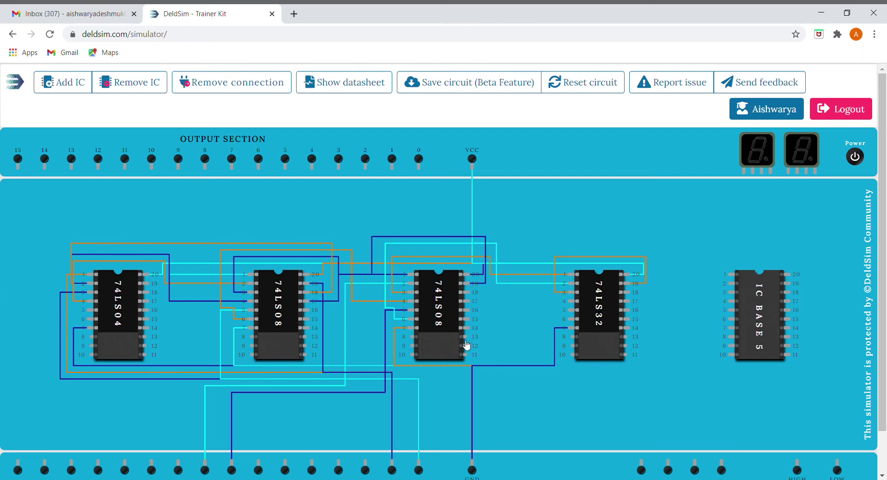
{"action": "left_click_drag", "start_coordinate": [470, 292], "coordinate": [261, 467]}
{"action": "left_click_drag", "start_coordinate": [469, 304], "coordinate": [572, 305]}
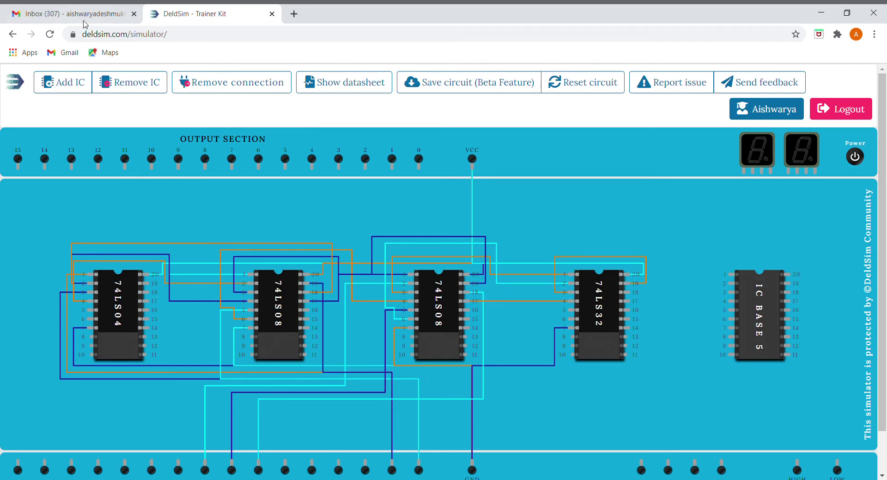
- After checking the PDF diagram, connect 74LS08 pins 16 and 15 to two data inputs
{"action": "left_click", "coordinate": [85, 14]}
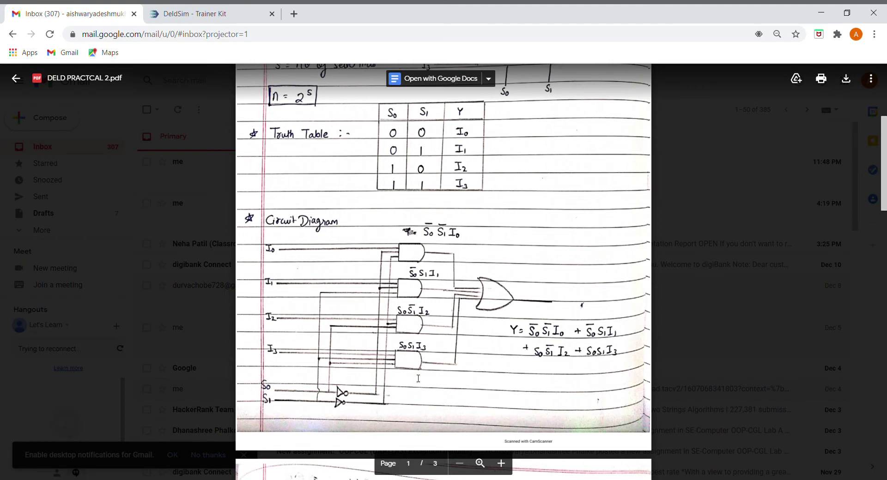
{"action": "left_click", "coordinate": [241, 13]}
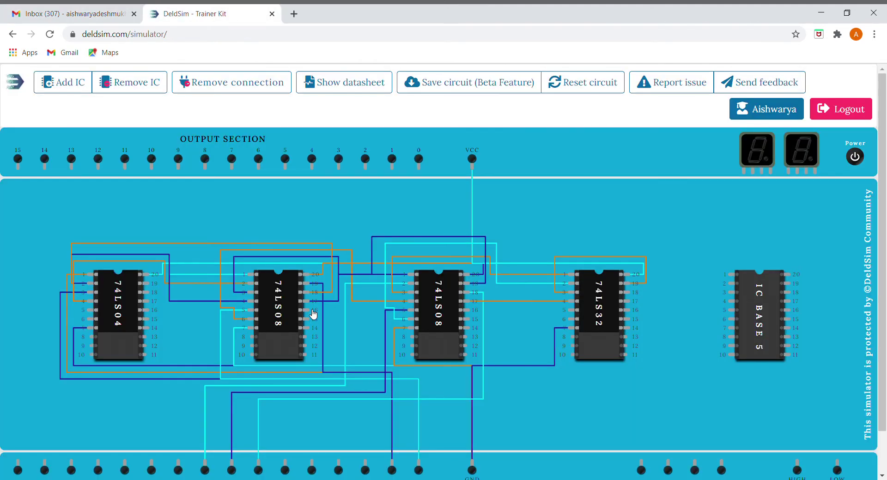
{"action": "left_click_drag", "start_coordinate": [314, 315], "coordinate": [393, 466]}
{"action": "left_click_drag", "start_coordinate": [313, 320], "coordinate": [419, 466]}
- Wire first 74LS08 pin 14 to the second chip's pin 6 and second 74LS08 pin 14 toward the 74LS32
{"action": "left_click_drag", "start_coordinate": [308, 329], "coordinate": [376, 319]}
{"action": "left_click_drag", "start_coordinate": [459, 308], "coordinate": [286, 466]}
{"action": "left_click_drag", "start_coordinate": [468, 328], "coordinate": [419, 160]}
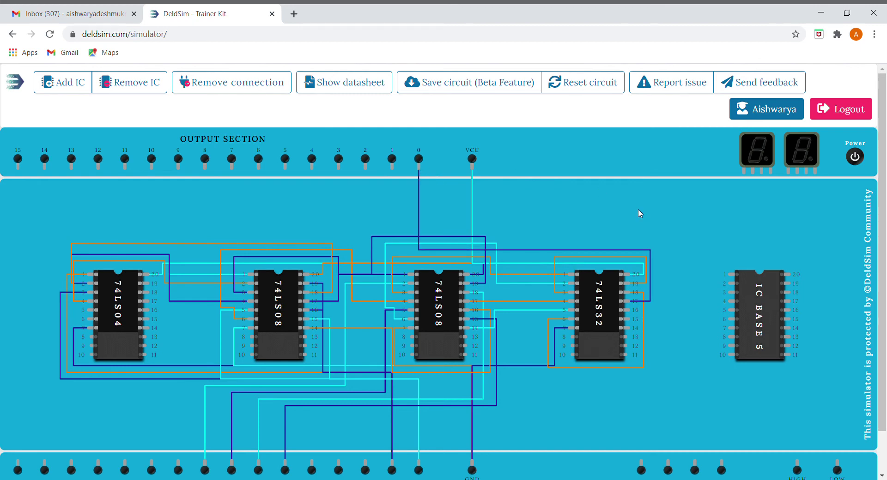
- After rechecking the PDF diagram, switch on the trainer's power so both displays read 0
{"action": "scroll", "coordinate": [665, 225], "scroll_direction": "down", "scroll_amount": 1}
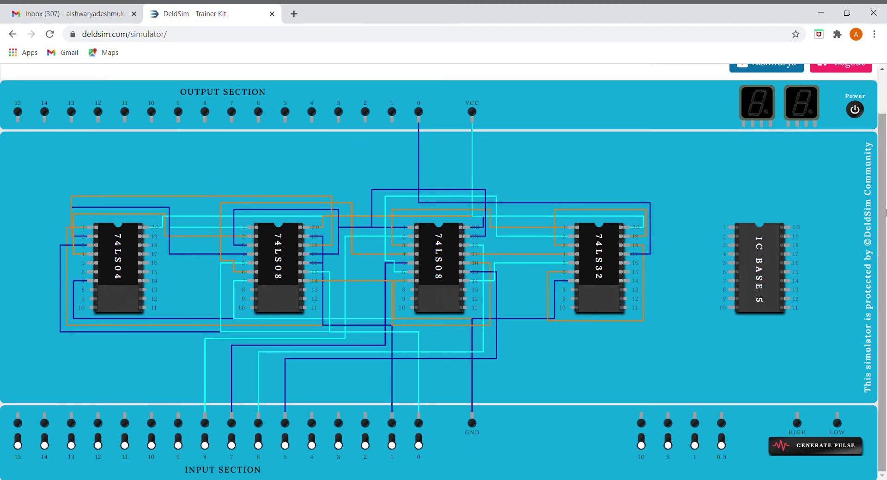
{"action": "left_click", "coordinate": [37, 9]}
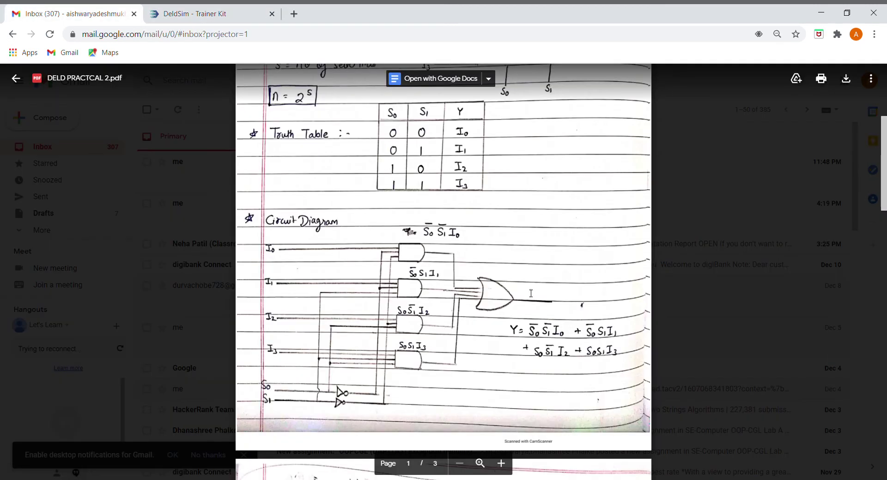
{"action": "scroll", "coordinate": [430, 262], "scroll_direction": "up", "scroll_amount": 1}
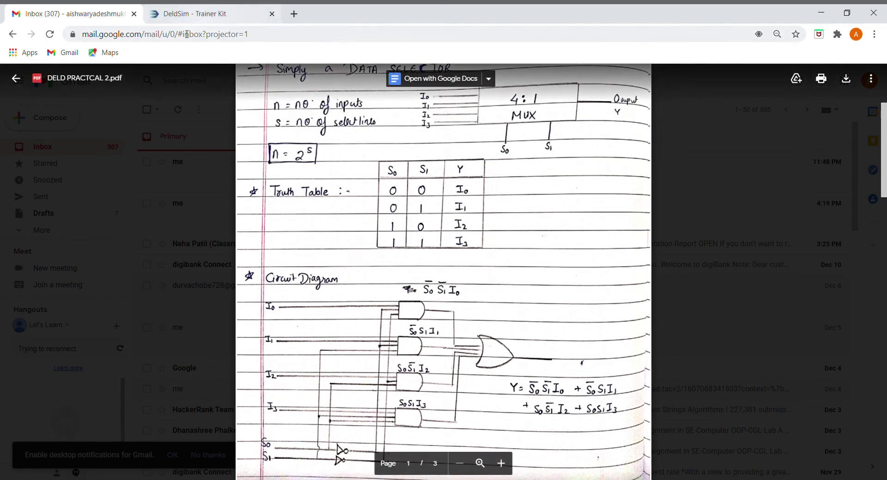
{"action": "left_click", "coordinate": [185, 18]}
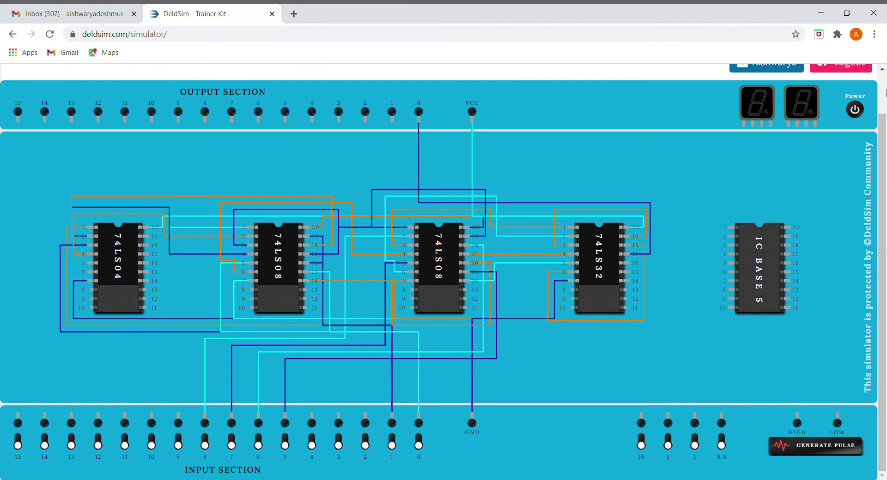
{"action": "left_click", "coordinate": [859, 115]}
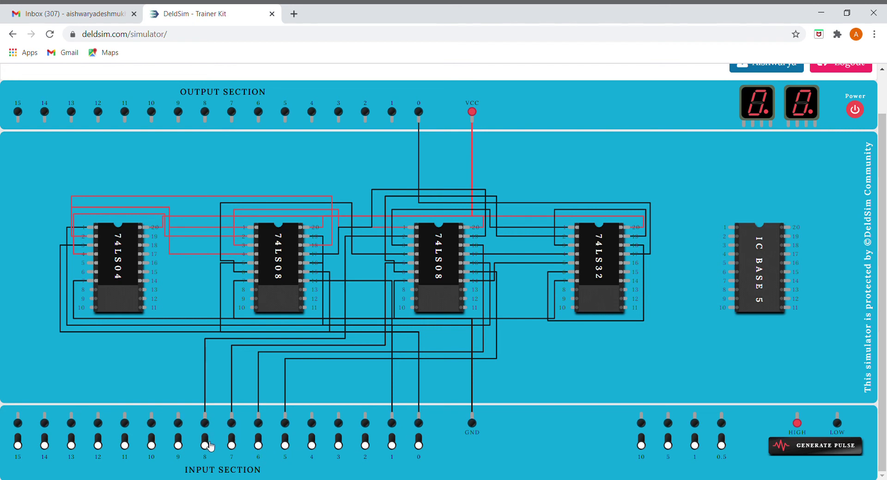
{"action": "left_click", "coordinate": [205, 442]}
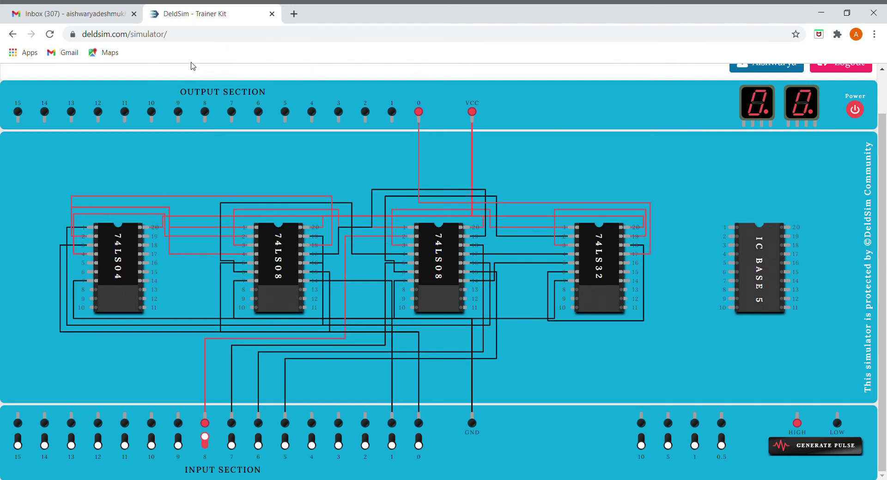
{"action": "left_click", "coordinate": [74, 14]}
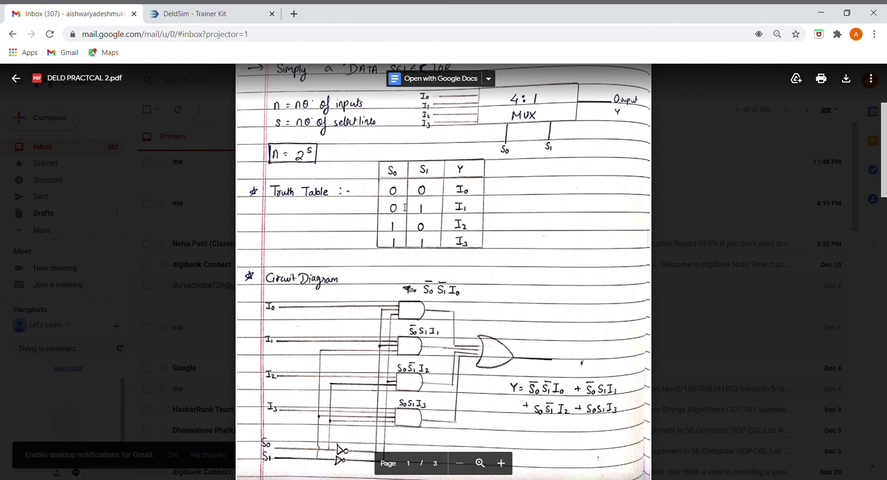
{"action": "left_click", "coordinate": [194, 14]}
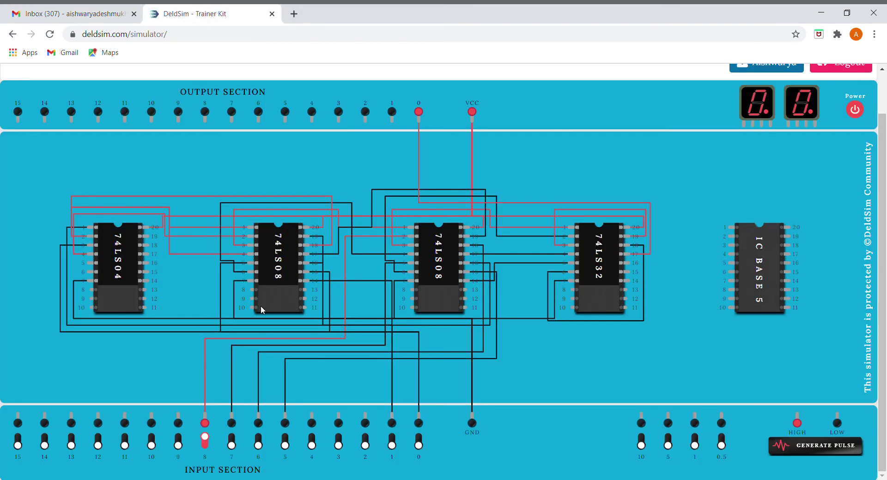
{"action": "left_click", "coordinate": [207, 446]}
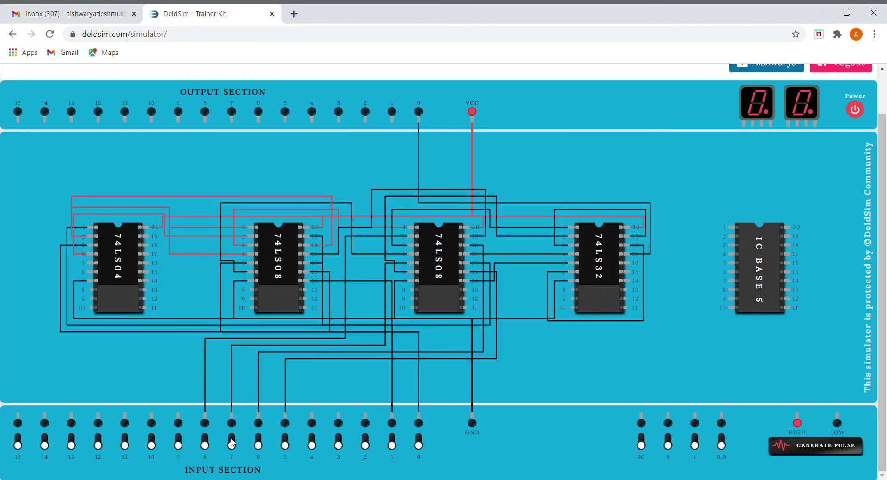
{"action": "left_click", "coordinate": [208, 445]}
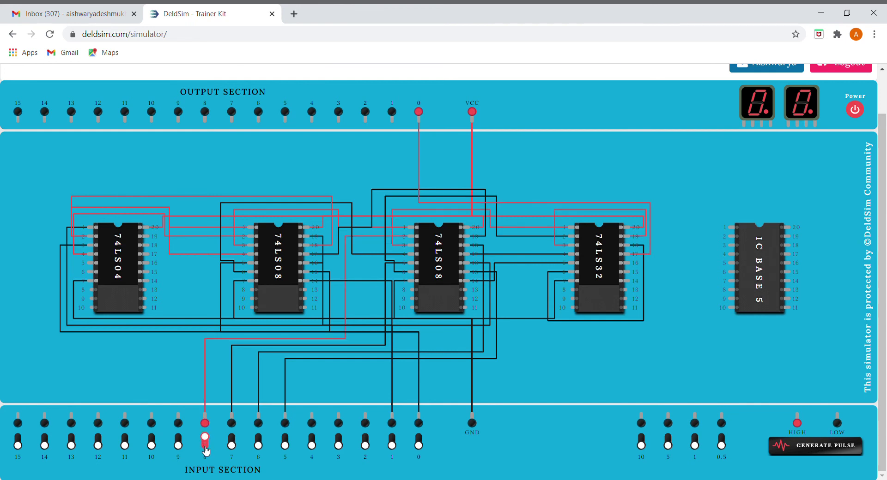
{"action": "left_click", "coordinate": [209, 445]}
{"action": "left_click", "coordinate": [232, 442]}
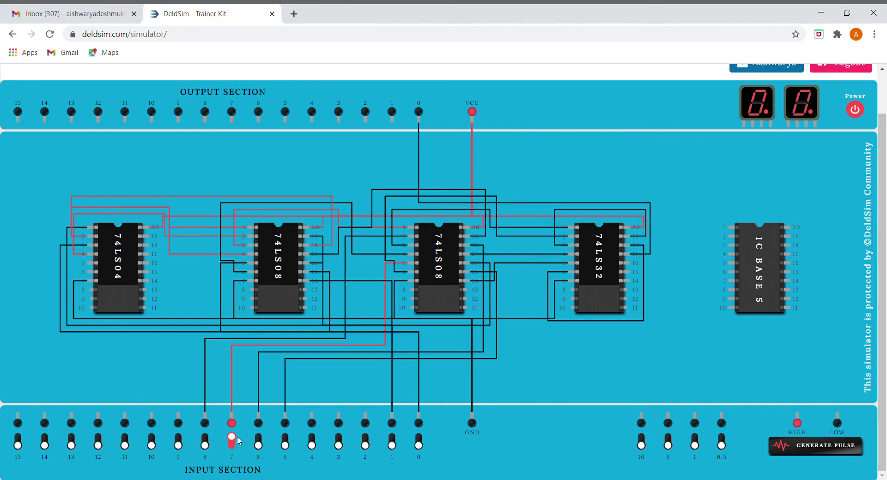
{"action": "left_click", "coordinate": [259, 441]}
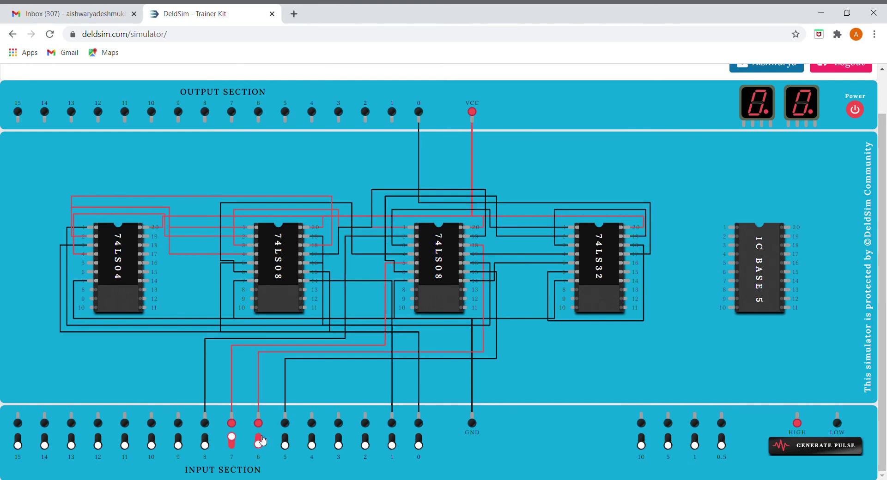
{"action": "left_click", "coordinate": [232, 442]}
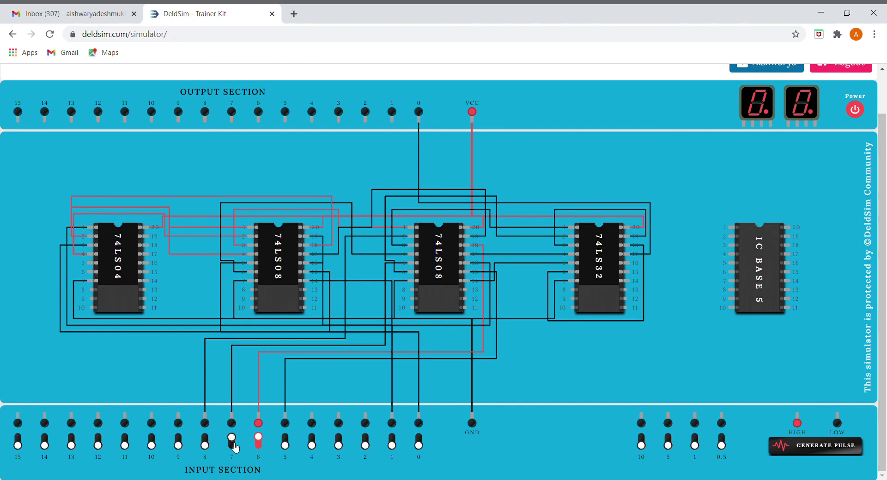
{"action": "left_click", "coordinate": [261, 444]}
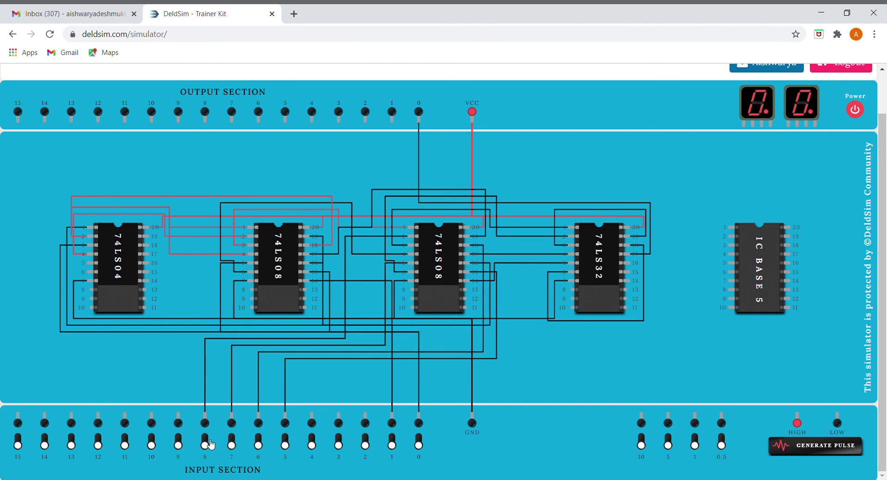
{"action": "left_click", "coordinate": [206, 442]}
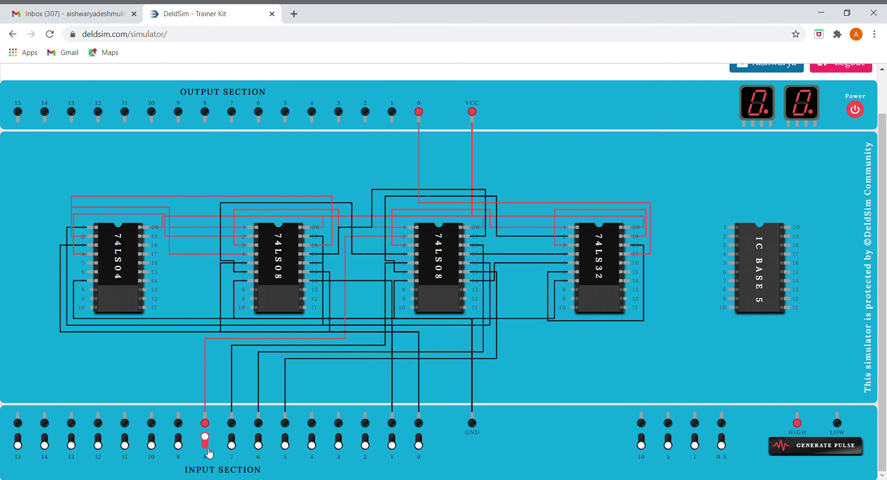
{"action": "left_click", "coordinate": [209, 447]}
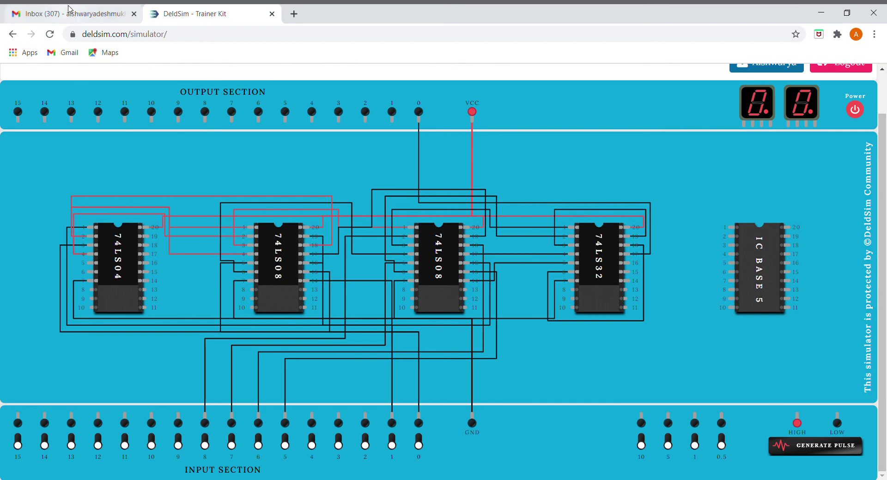
{"action": "left_click", "coordinate": [70, 13]}
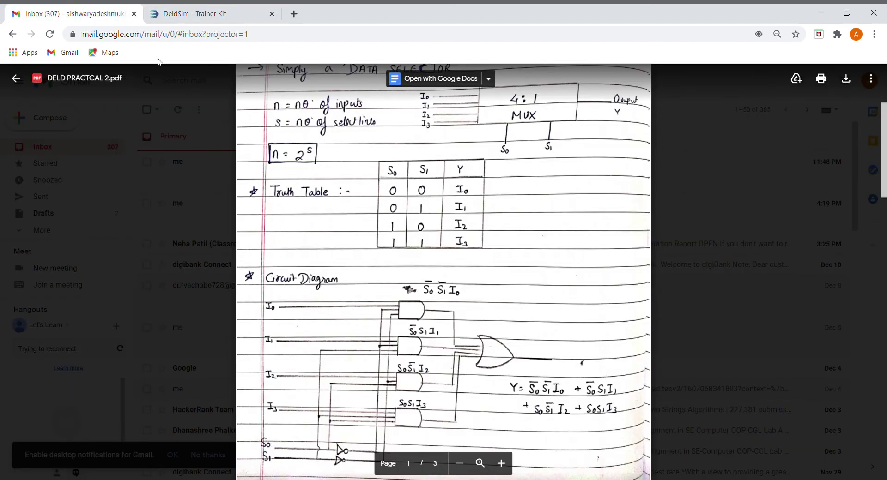
{"action": "left_click", "coordinate": [215, 9]}
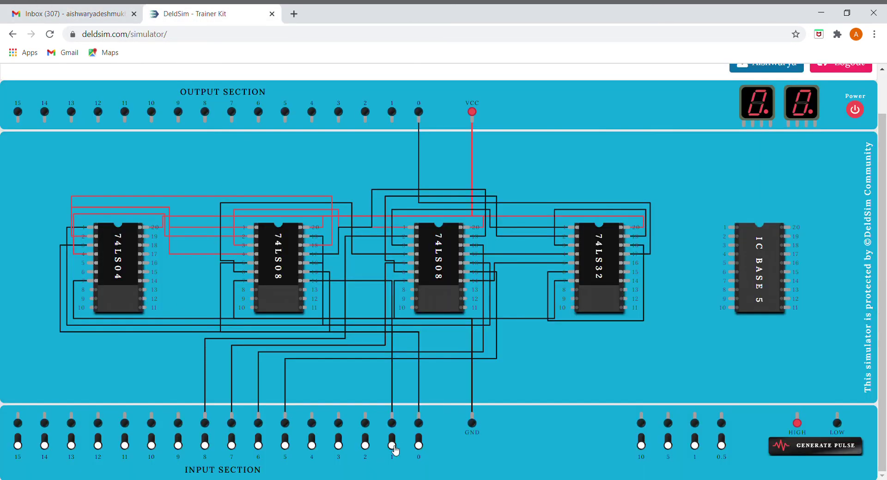
- With input switch 0 high, toggle data input 7 while watching output LED 0
{"action": "left_click", "coordinate": [420, 444]}
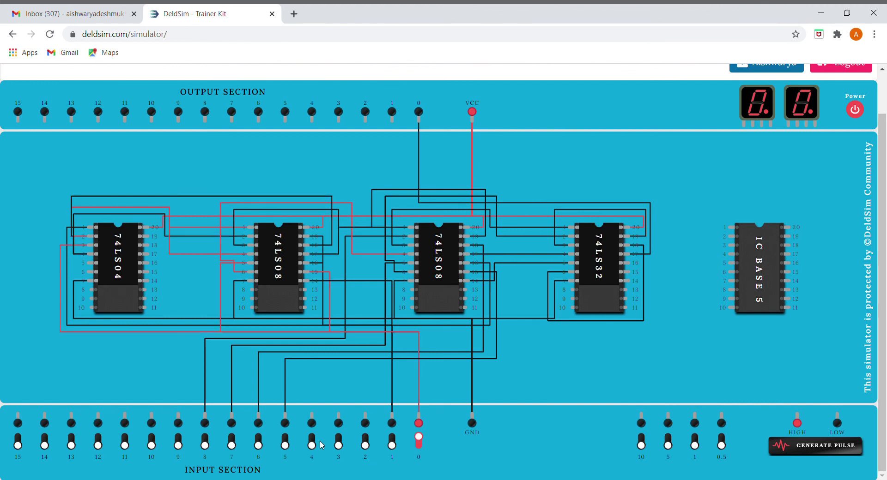
{"action": "left_click", "coordinate": [232, 441]}
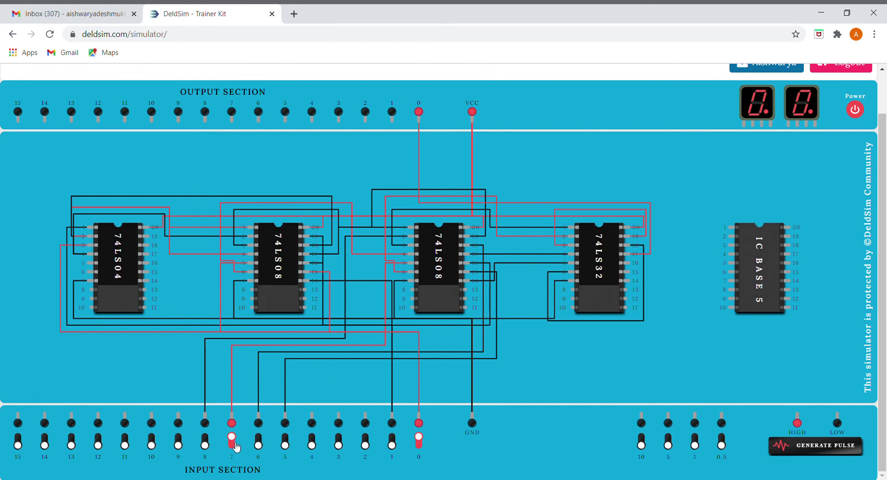
{"action": "left_click", "coordinate": [233, 443]}
{"action": "left_click", "coordinate": [418, 441]}
- With input switch 1 high, toggle data input 6, then bring up the notes PDF in Gmail
{"action": "left_click", "coordinate": [392, 443]}
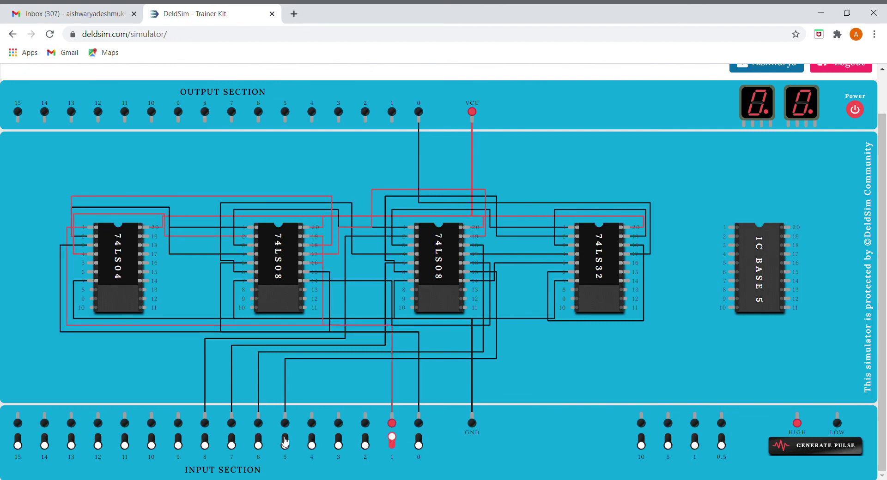
{"action": "left_click", "coordinate": [259, 443]}
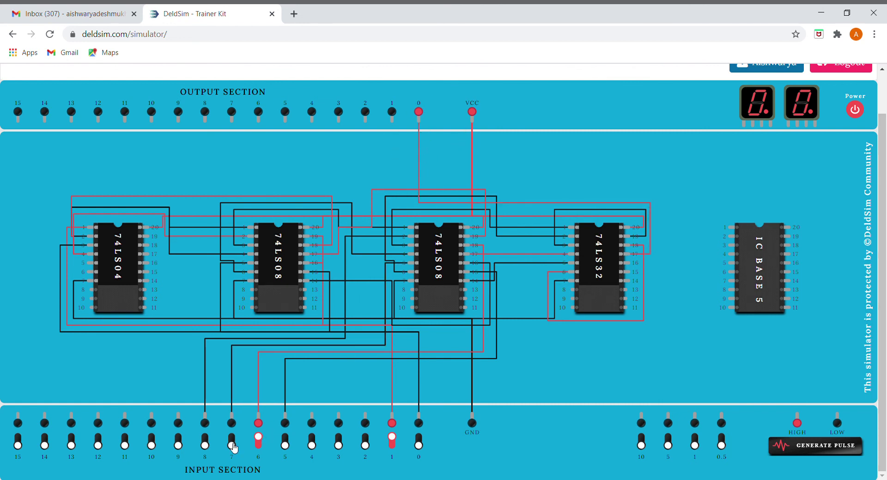
{"action": "left_click", "coordinate": [258, 444]}
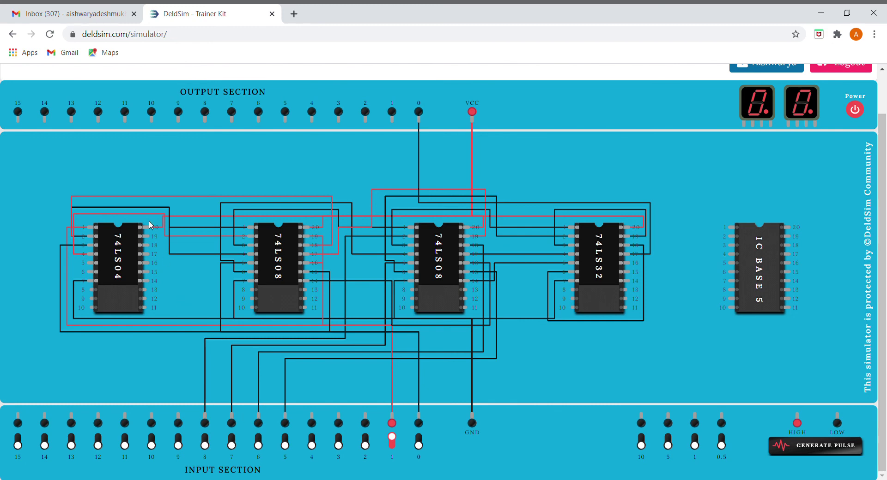
{"action": "left_click", "coordinate": [84, 19]}
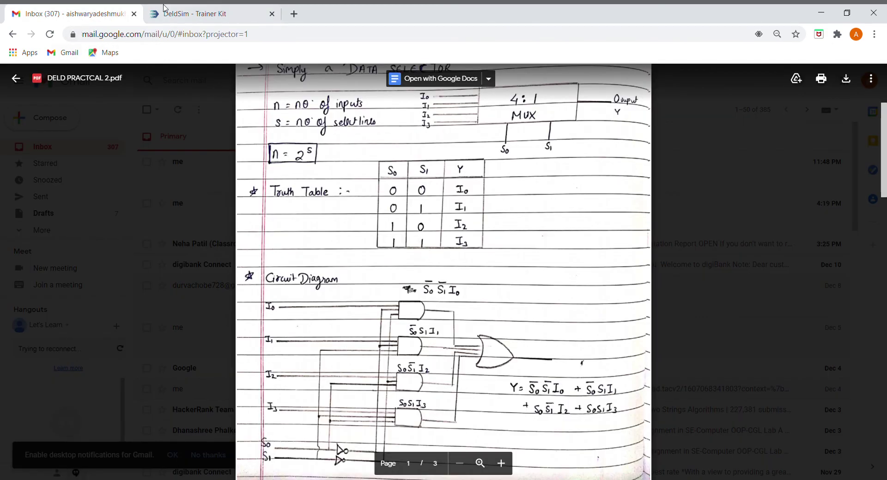
- Back in DeldSim, set input switch 0 high alongside switch 1 and toggle data input 5
{"action": "left_click", "coordinate": [193, 18]}
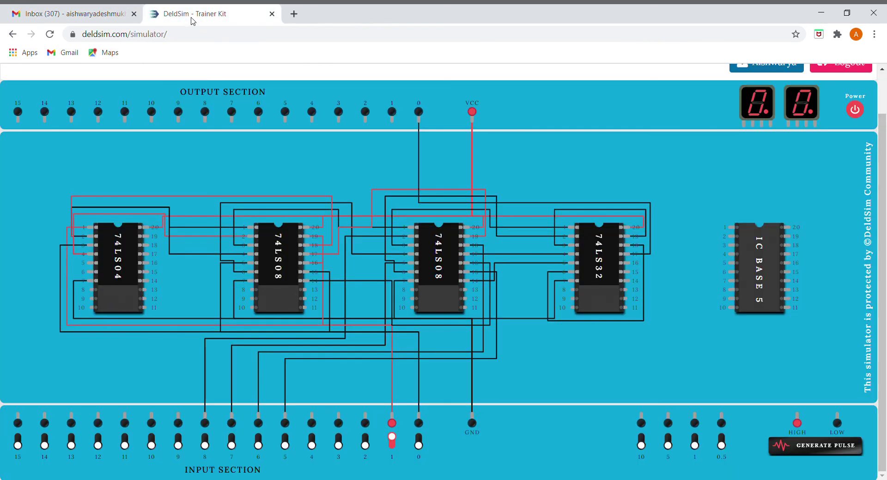
{"action": "left_click", "coordinate": [422, 440]}
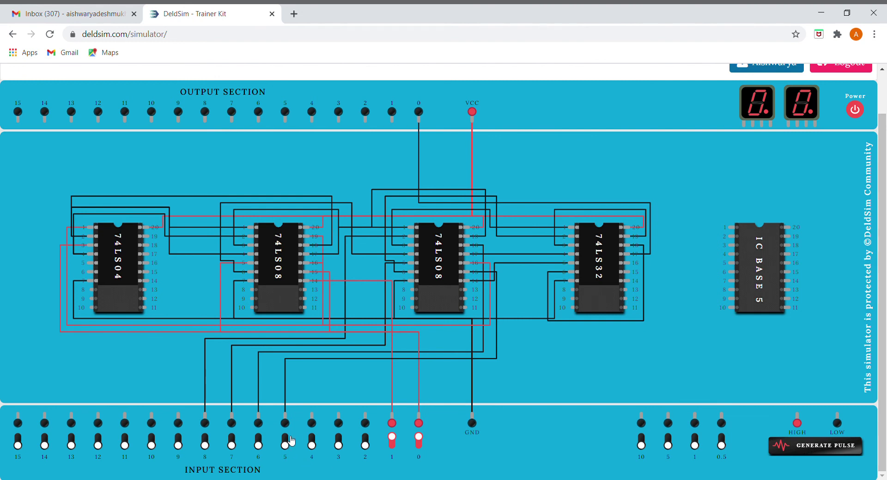
{"action": "left_click", "coordinate": [286, 441]}
{"action": "left_click", "coordinate": [286, 441]}
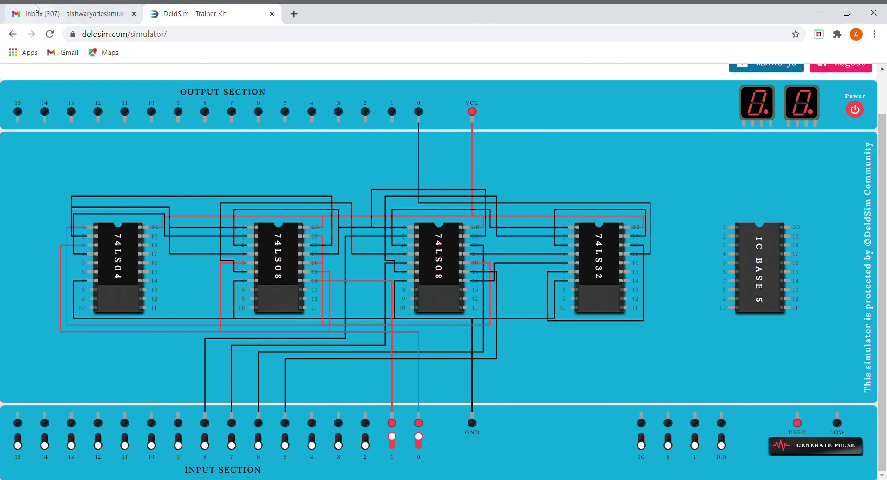
- Scroll the Gmail PDF to the MUX circuit diagram, then return to the trainer kit
{"action": "left_click", "coordinate": [43, 15]}
{"action": "scroll", "coordinate": [488, 277], "scroll_direction": "up", "scroll_amount": 3}
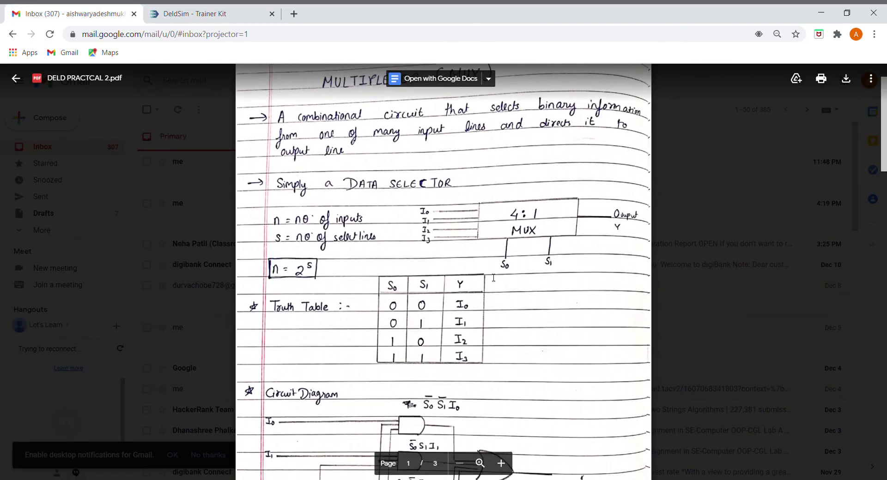
{"action": "scroll", "coordinate": [492, 277], "scroll_direction": "down", "scroll_amount": 4}
{"action": "scroll", "coordinate": [494, 277], "scroll_direction": "down", "scroll_amount": 1}
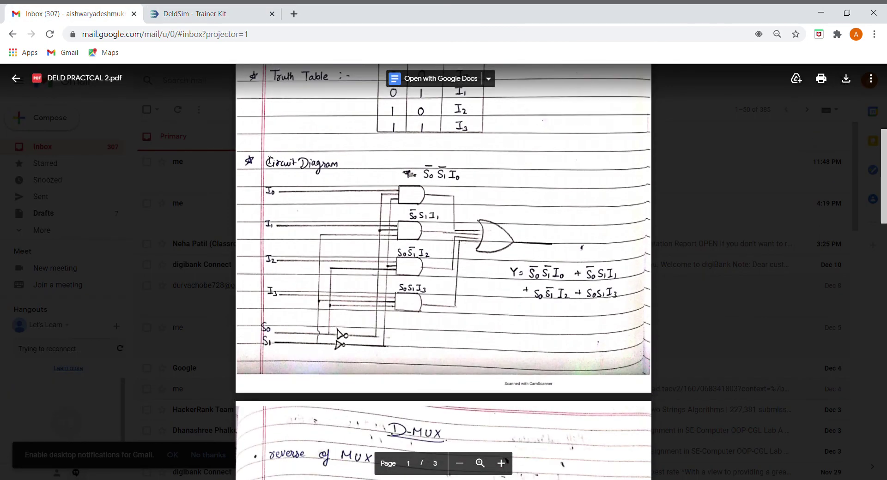
{"action": "left_click", "coordinate": [180, 24]}
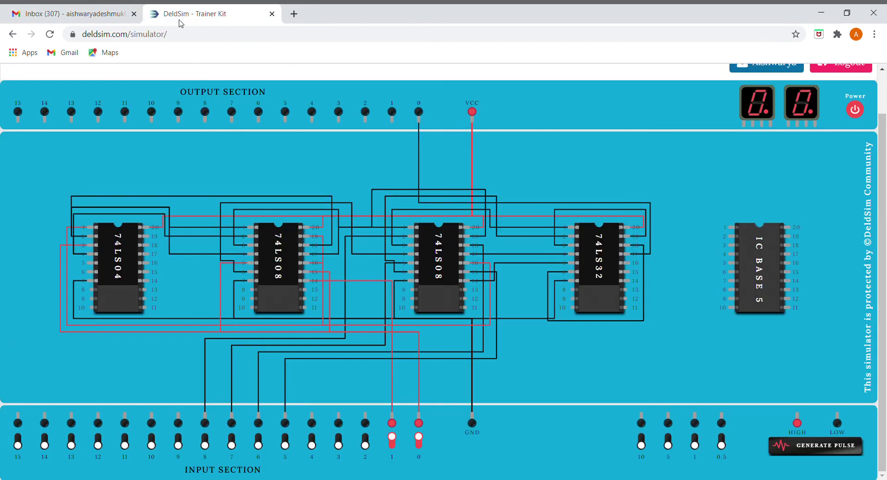